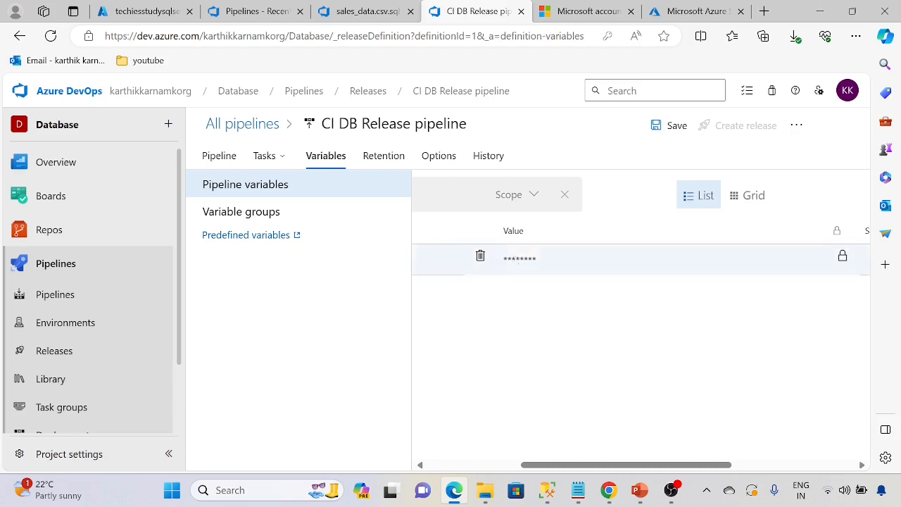
# Edit the value of the pipeline's masked secret variable on the Variables tab.
pyautogui.click(543, 259)
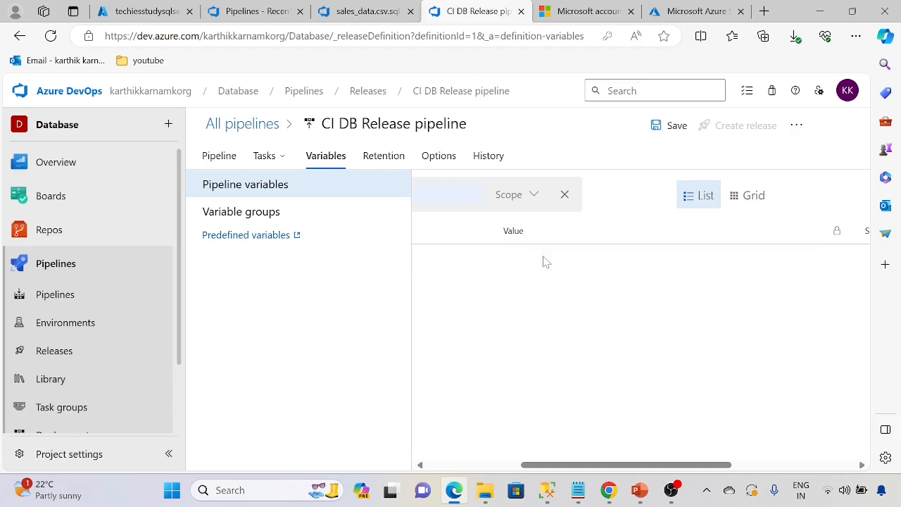
pyautogui.moveTo(562, 466); pyautogui.dragTo(452, 465)
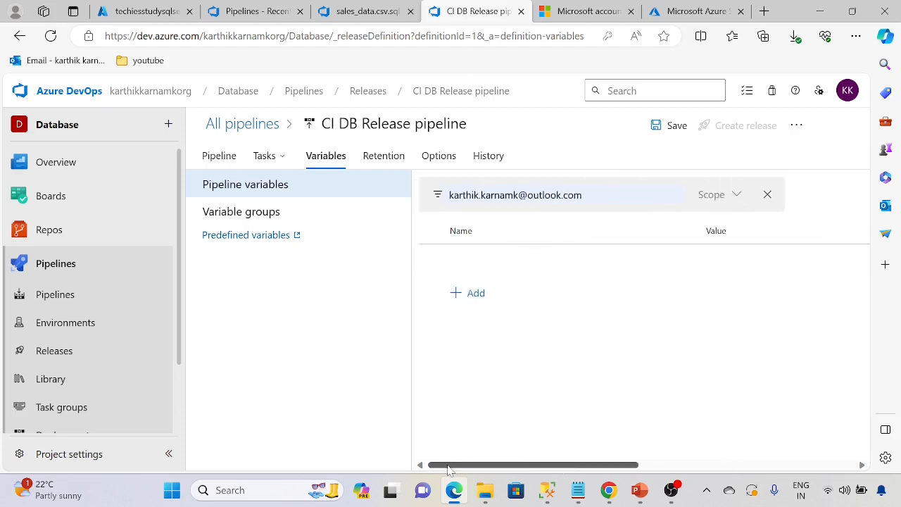
pyautogui.click(711, 195)
pyautogui.click(586, 224)
pyautogui.click(585, 245)
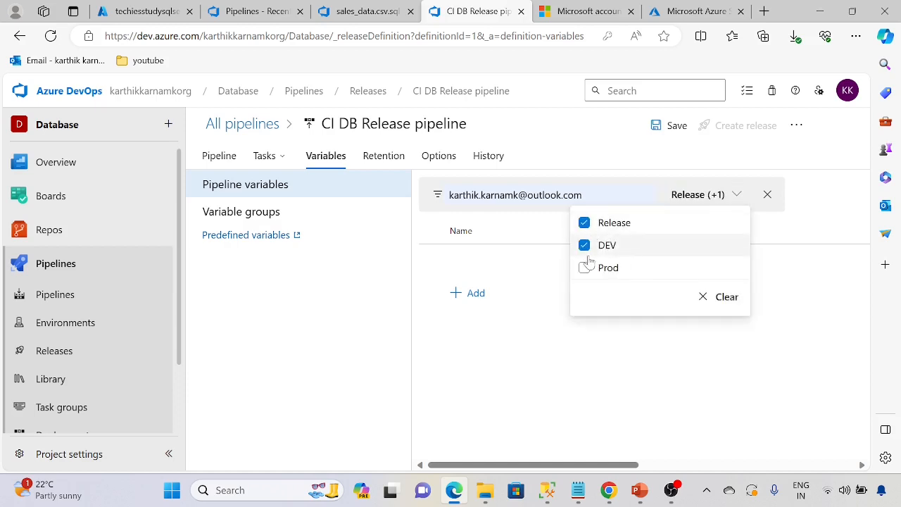
pyautogui.click(584, 267)
pyautogui.click(486, 322)
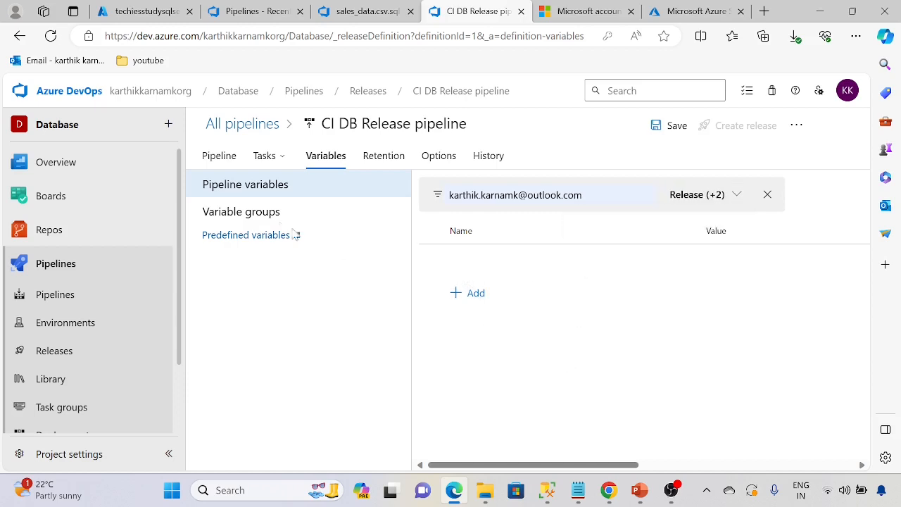
pyautogui.click(255, 214)
pyautogui.click(255, 200)
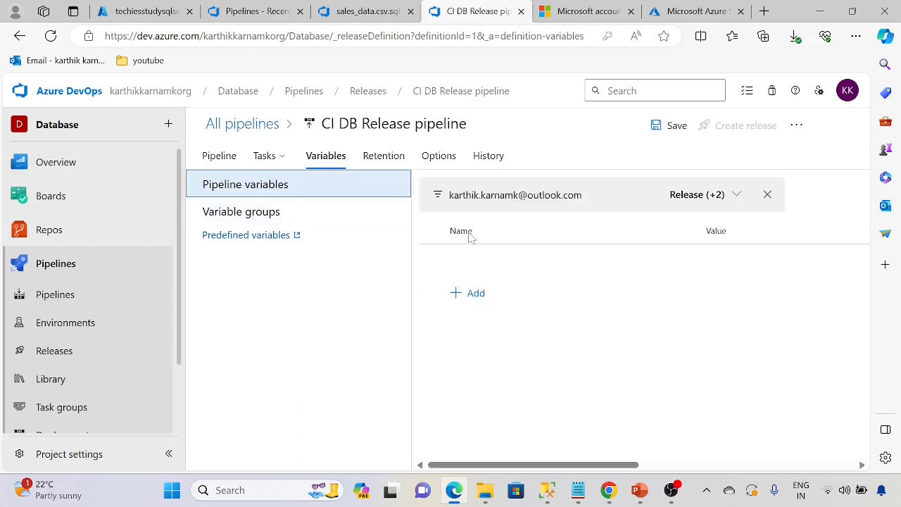
pyautogui.click(260, 158)
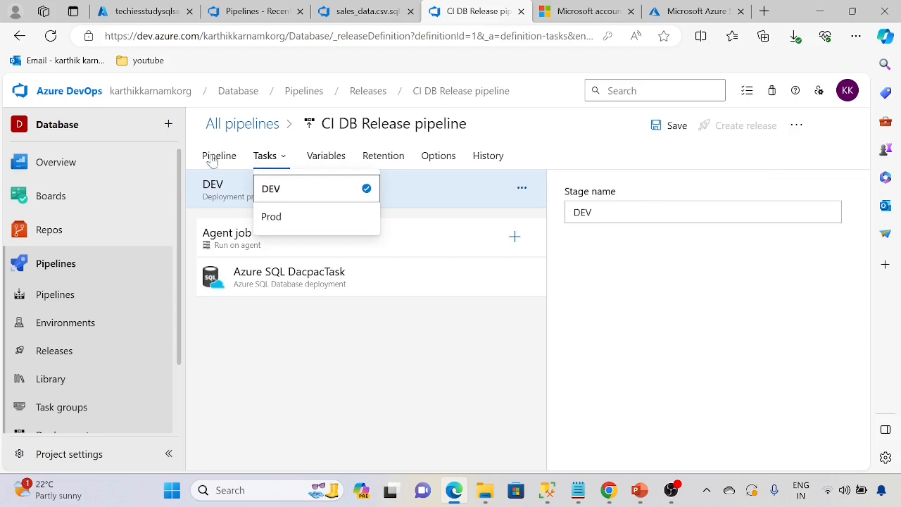
pyautogui.click(220, 156)
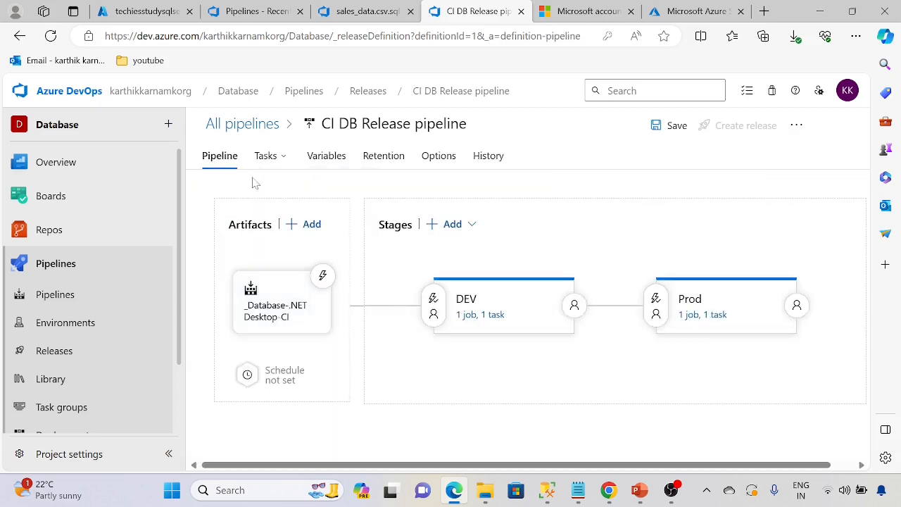
pyautogui.click(334, 161)
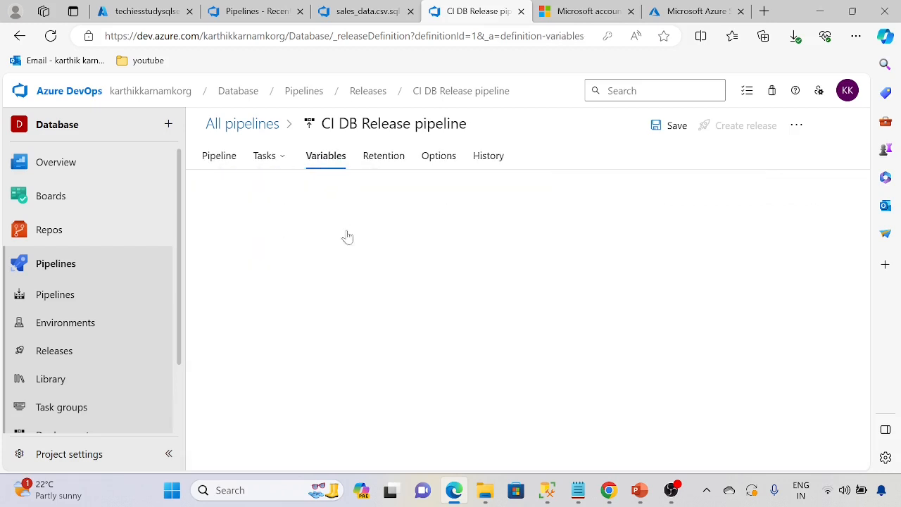
pyautogui.click(252, 215)
pyautogui.click(257, 195)
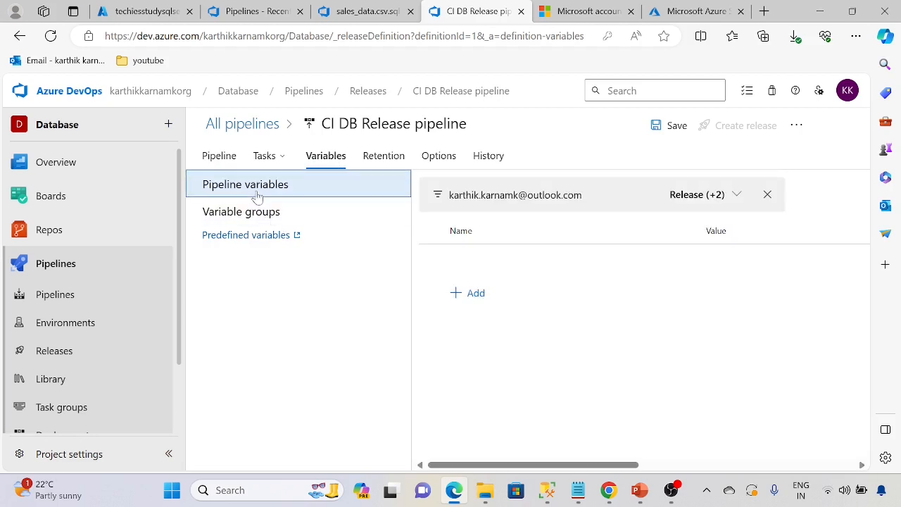
pyautogui.click(731, 200)
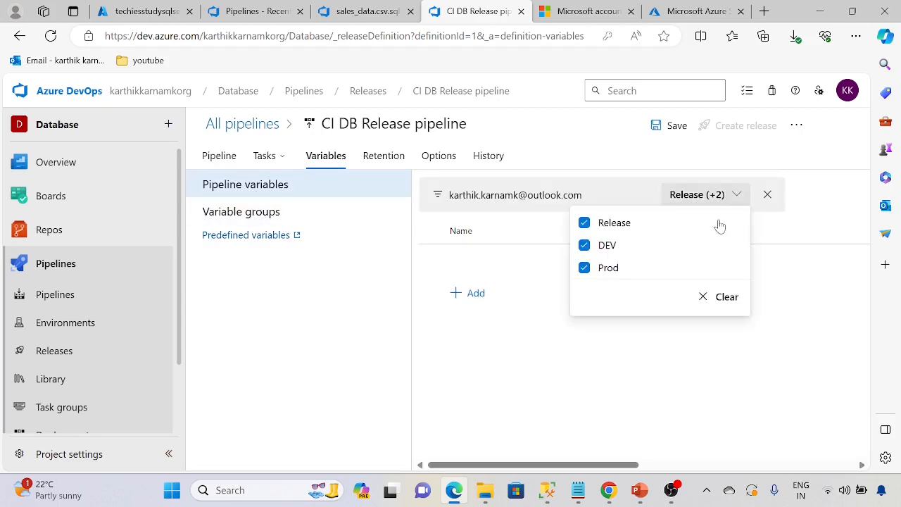
pyautogui.click(727, 299)
pyautogui.click(522, 321)
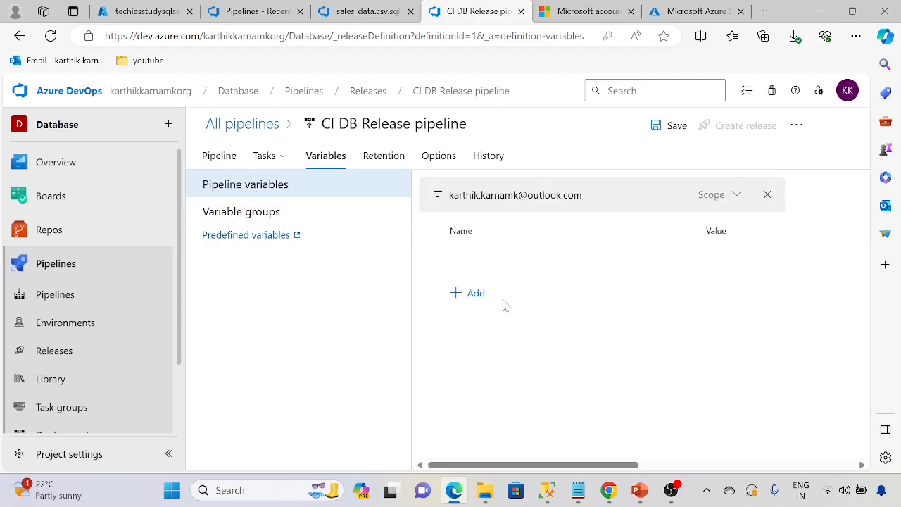
pyautogui.click(767, 194)
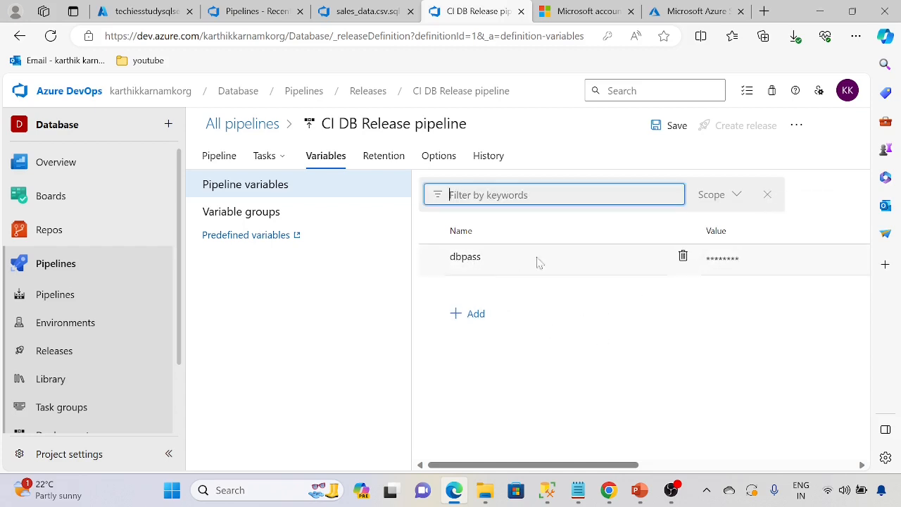
pyautogui.click(739, 260)
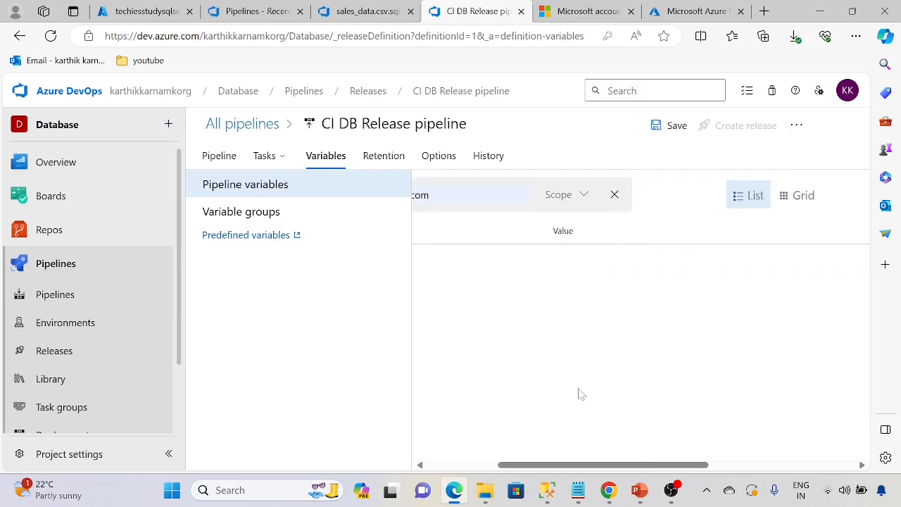
# Delete the old dbpass variable and add a new dbpass variable holding the database password.
pyautogui.click(615, 197)
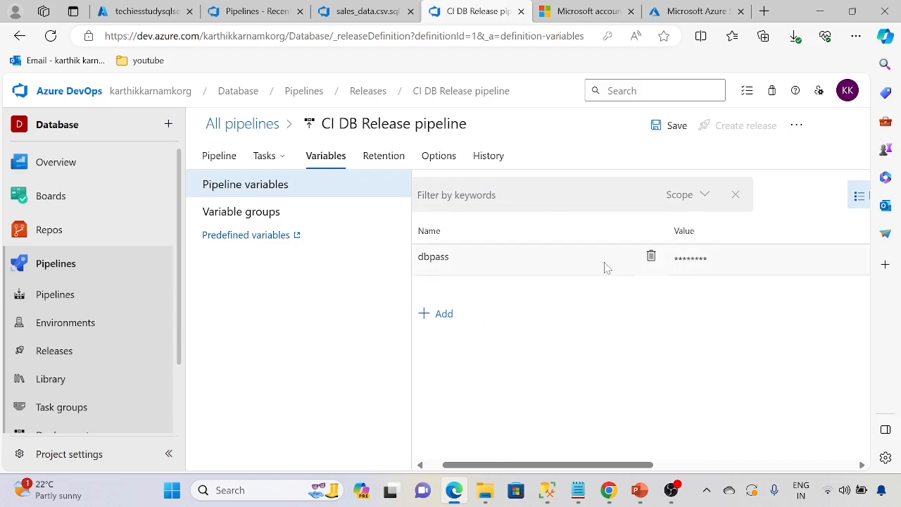
pyautogui.click(651, 257)
pyautogui.click(439, 294)
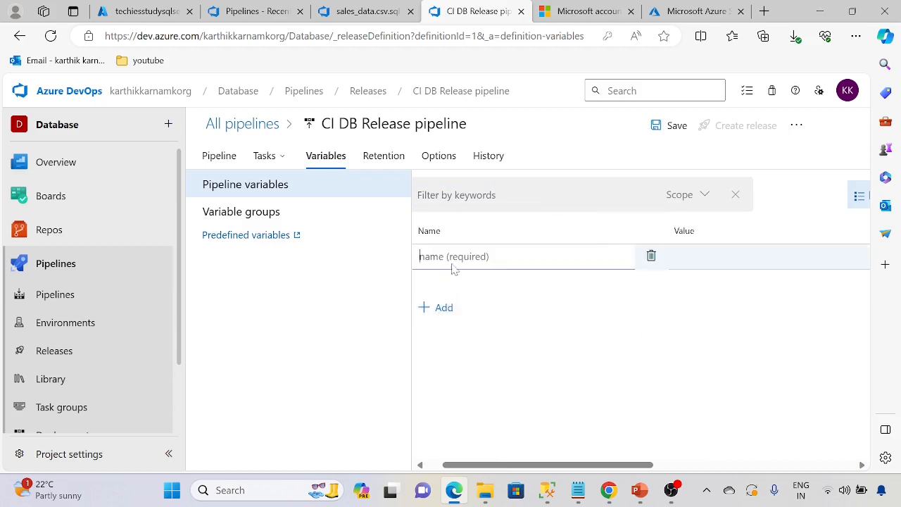
pyautogui.write('dbpass')
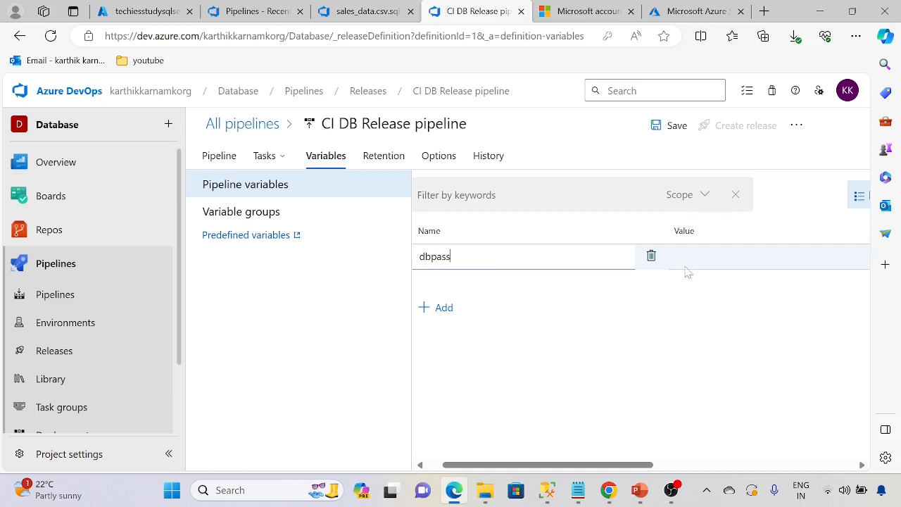
pyautogui.press('Tab')
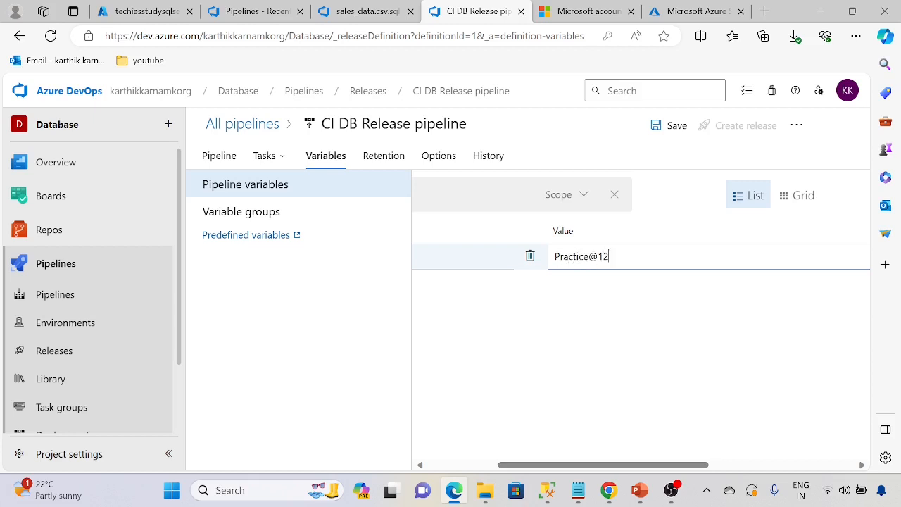
pyautogui.moveTo(662, 462); pyautogui.dragTo(765, 465)
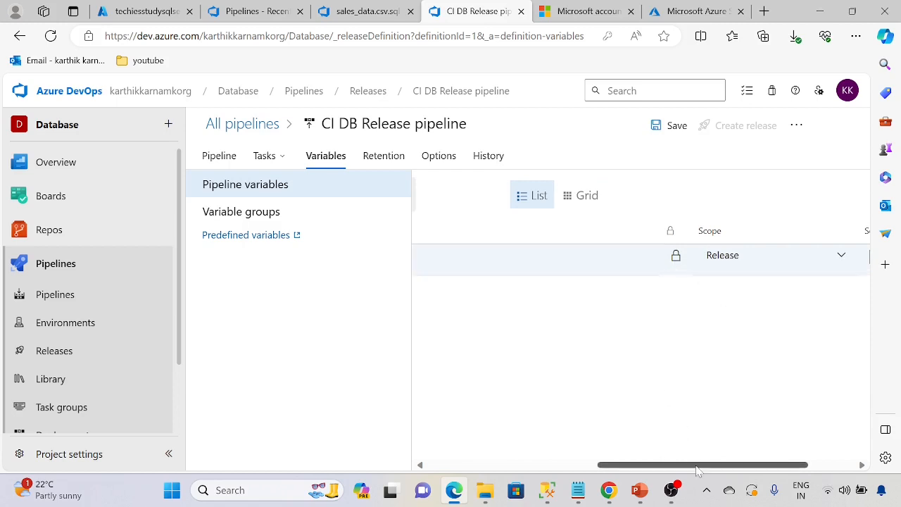
pyautogui.moveTo(697, 467); pyautogui.dragTo(466, 450)
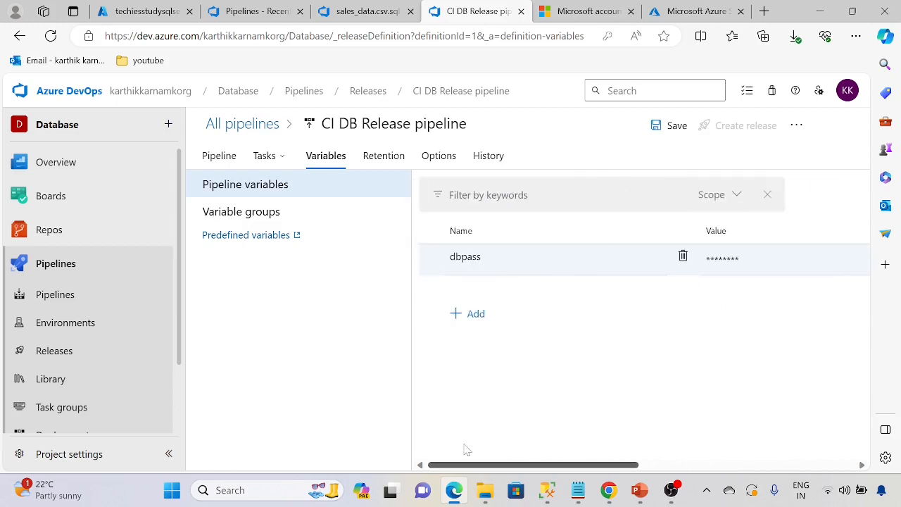
# Filter the variables by the DEV and Prod scopes, then show the DEV stage's tasks.
pyautogui.click(730, 197)
pyautogui.click(584, 245)
pyautogui.click(585, 268)
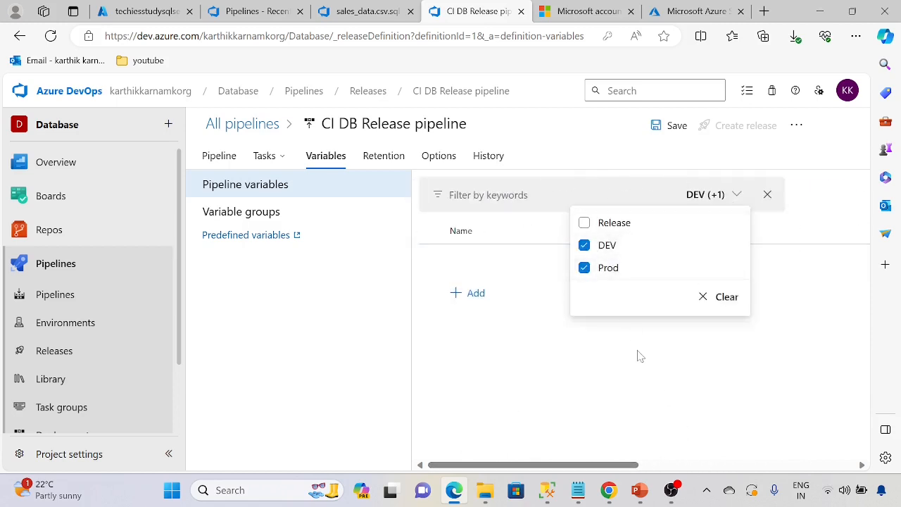
pyautogui.click(672, 393)
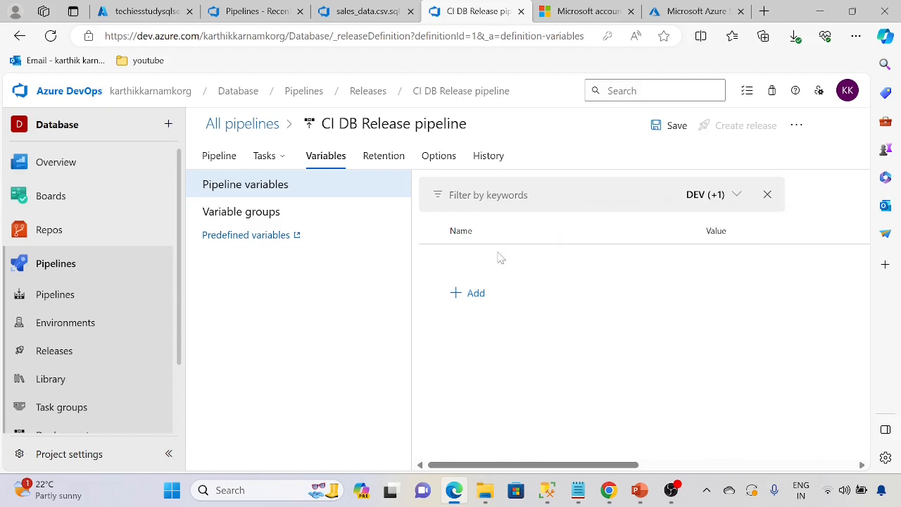
pyautogui.click(265, 156)
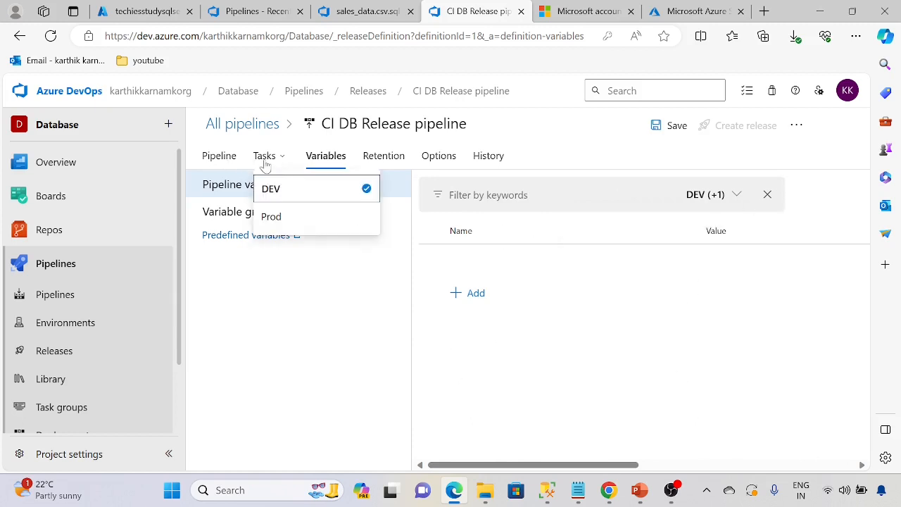
pyautogui.click(268, 188)
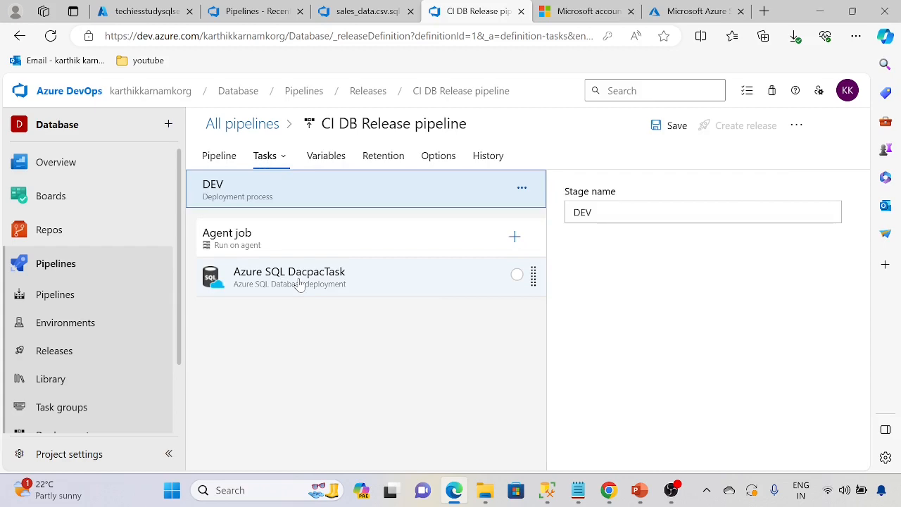
# Replace the DEV Azure SQL DacpacTask's plain-text password with the $(dbpass) reference.
pyautogui.click(300, 282)
pyautogui.scroll(-10, 674, 312)
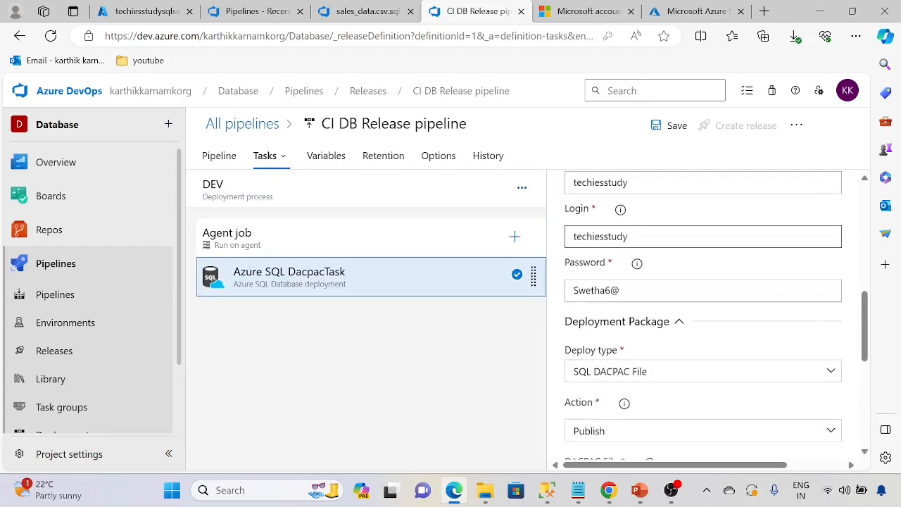
pyautogui.press('Tab')
pyautogui.hotkey('ctrl', 'a')
pyautogui.press('BackSpace')
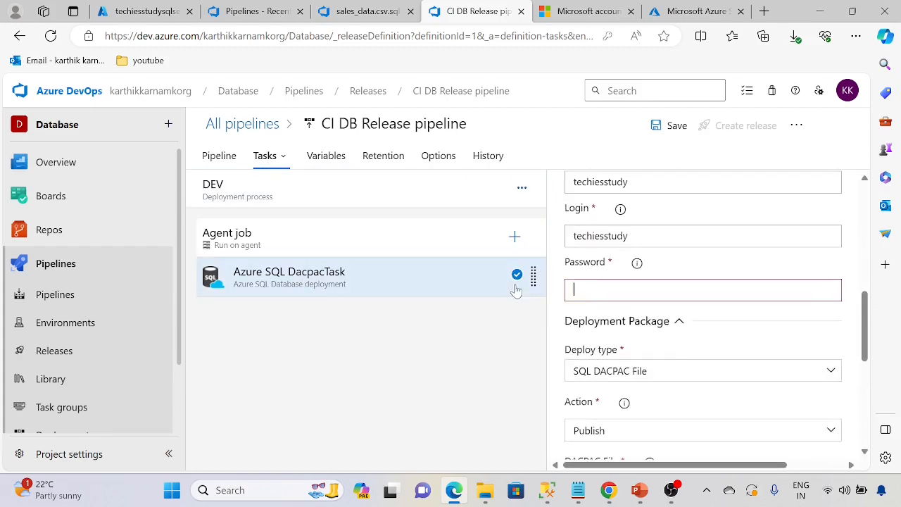
pyautogui.write('$(dbpass')
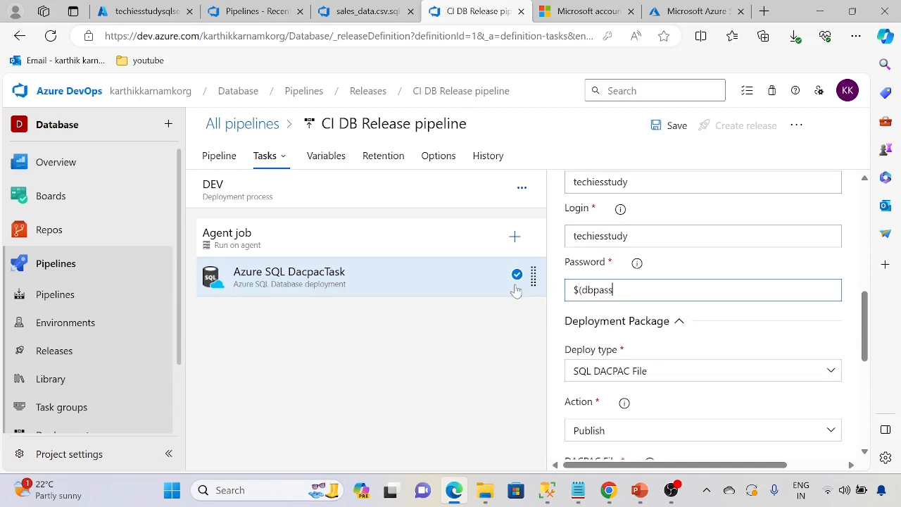
pyautogui.hotkey('ctrl', 'a')
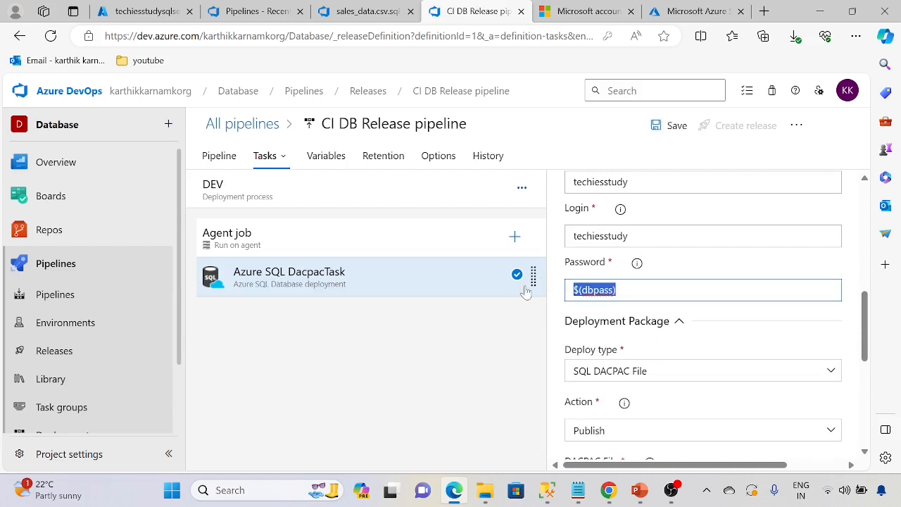
# Set the Prod DacpacTask password to $(dbpass) instead of $(pass) and save the pipeline.
pyautogui.click(215, 157)
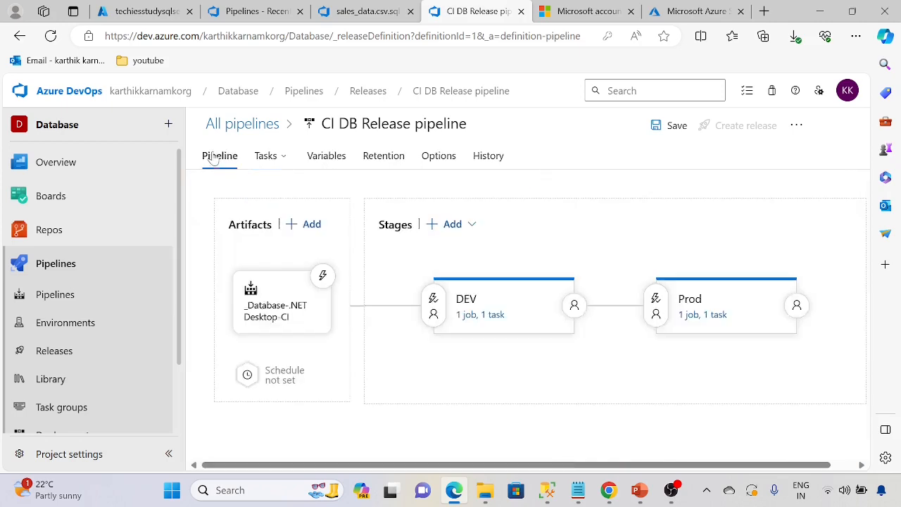
pyautogui.click(687, 314)
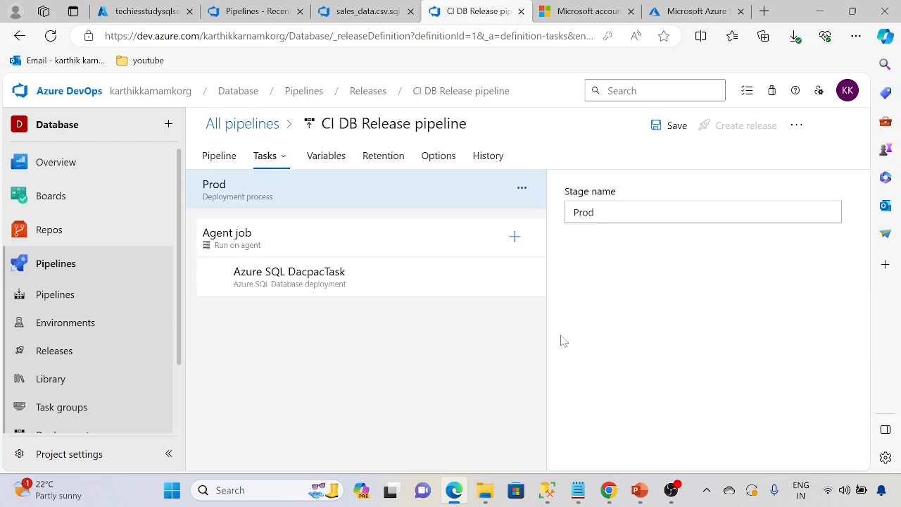
pyautogui.click(302, 282)
pyautogui.scroll(-2, 623, 403)
pyautogui.scroll(-3, 623, 404)
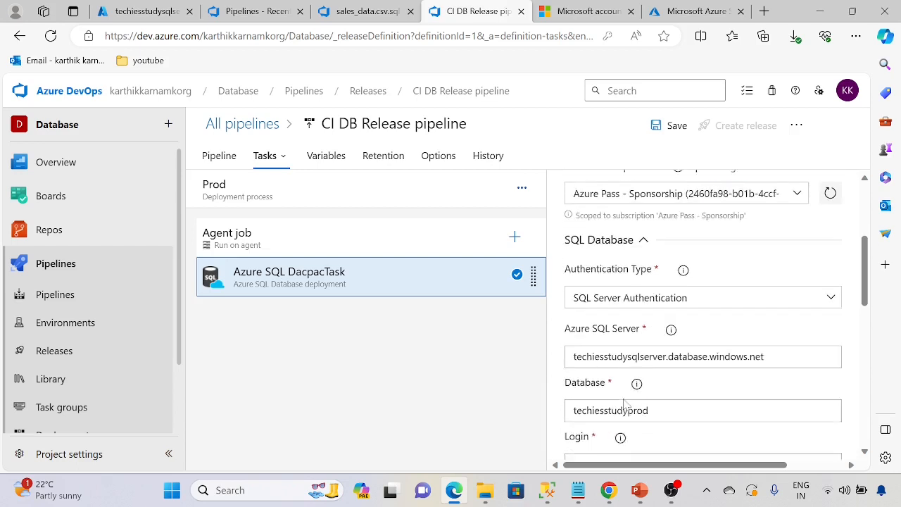
pyautogui.hotkey('ctrl', 'a')
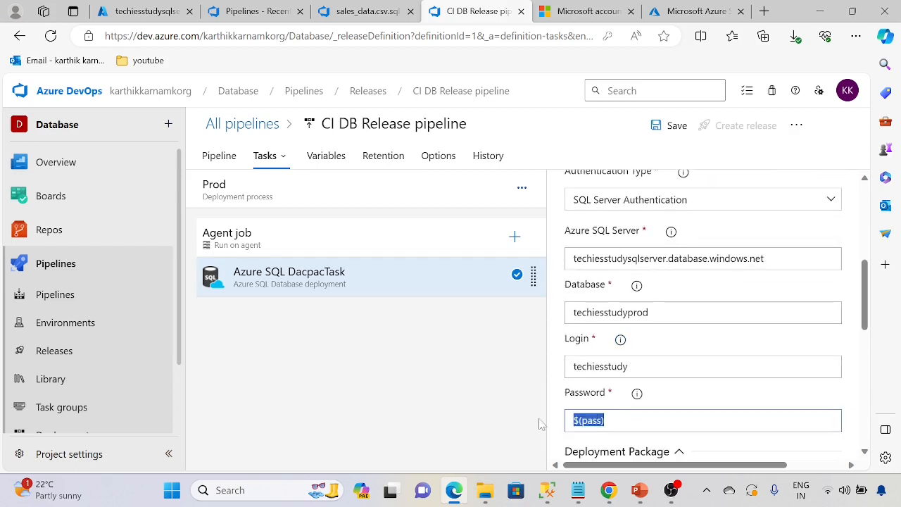
pyautogui.write('$(dbpass)')
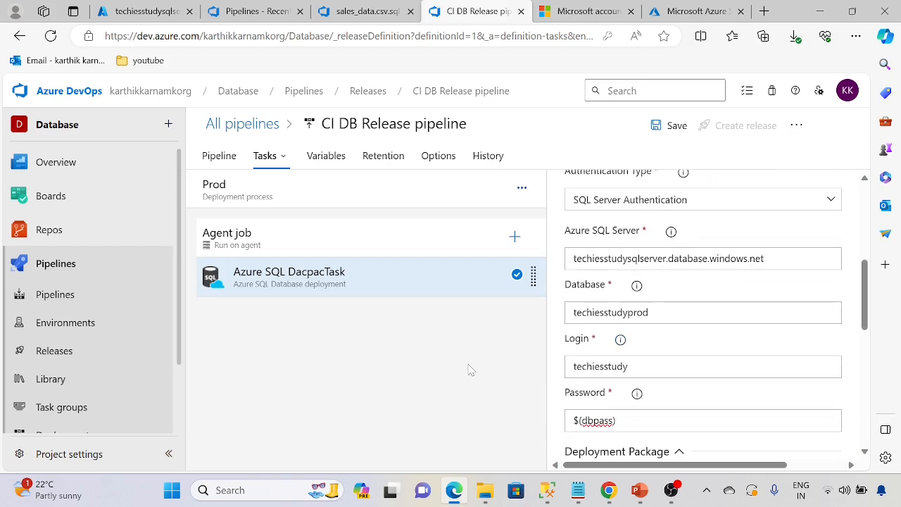
pyautogui.click(673, 126)
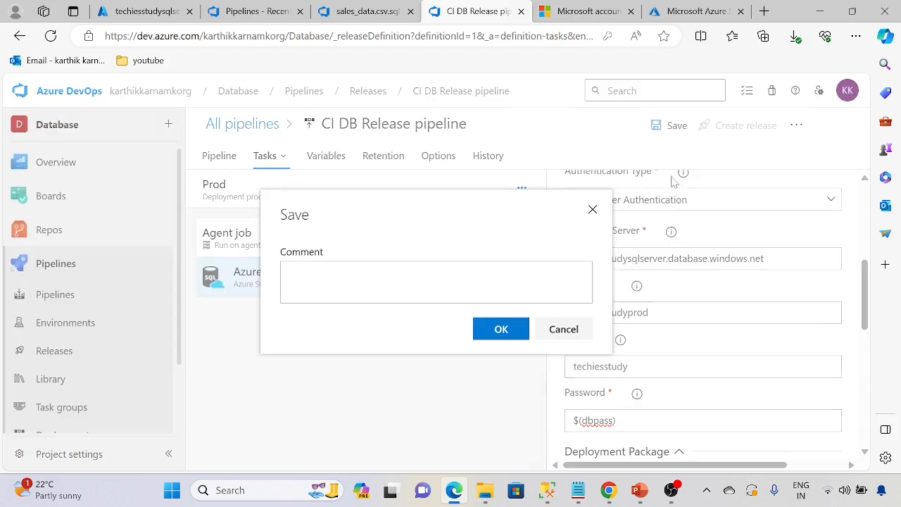
# Confirm the save and create a new release from artifact version 20240111.3.
pyautogui.click(519, 328)
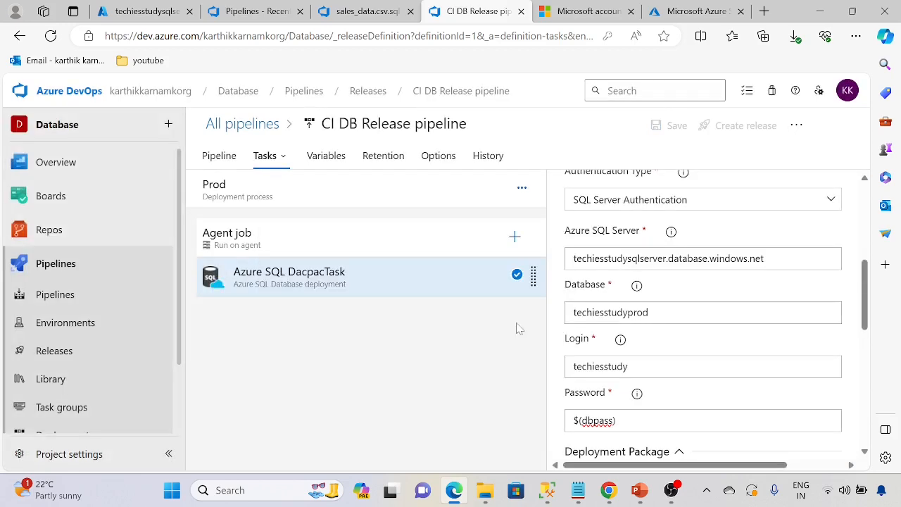
pyautogui.click(224, 156)
pyautogui.click(719, 128)
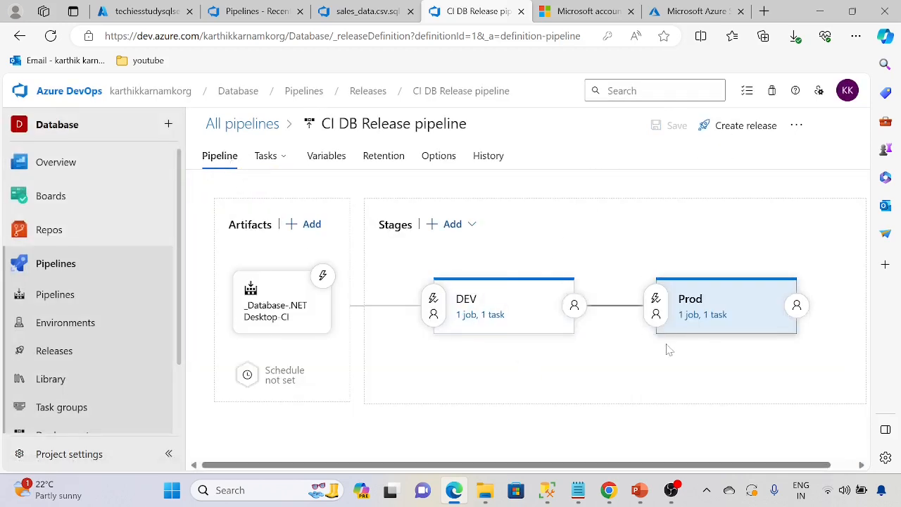
pyautogui.scroll(-2, 553, 351)
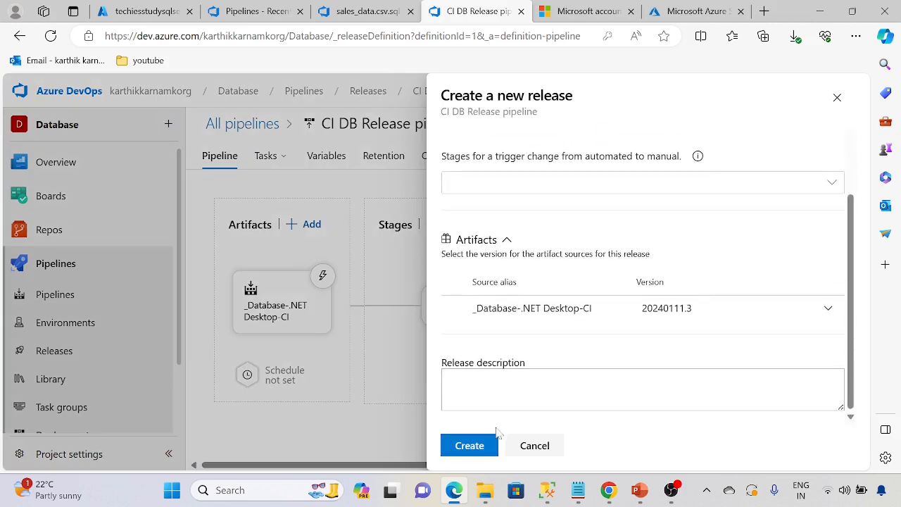
pyautogui.click(477, 448)
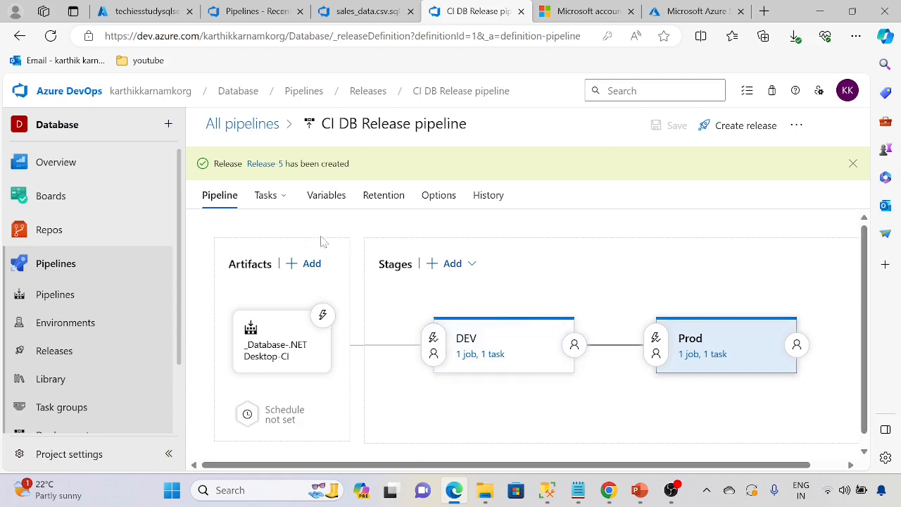
# Open Release-5, check the deploying DEV stage, then reopen Release-5 from the releases list.
pyautogui.click(267, 167)
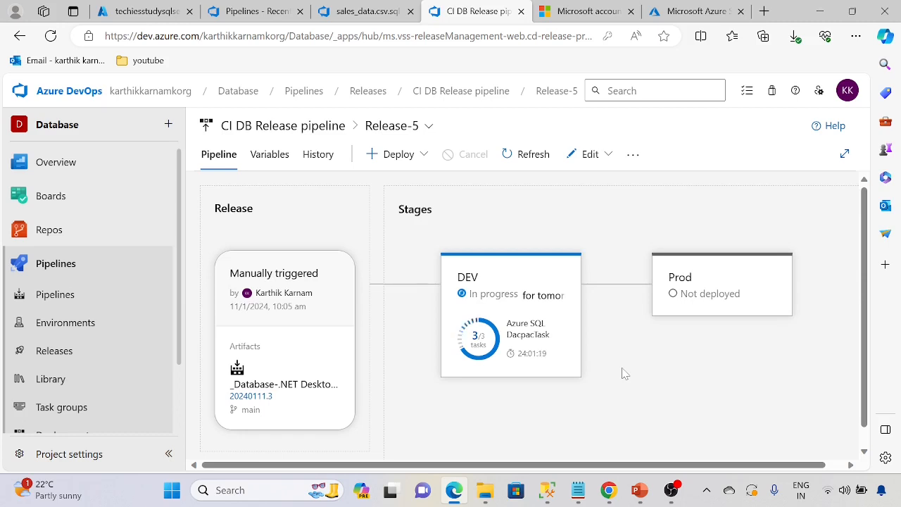
pyautogui.click(544, 340)
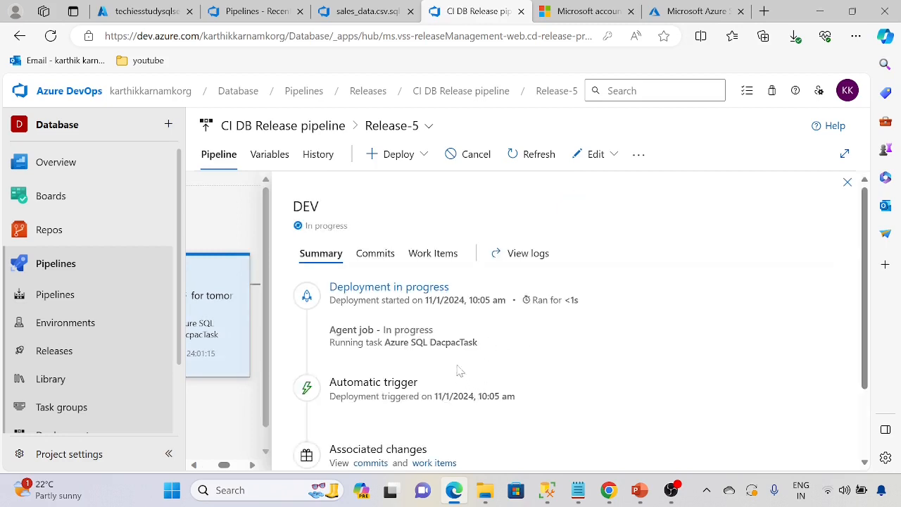
pyautogui.click(343, 128)
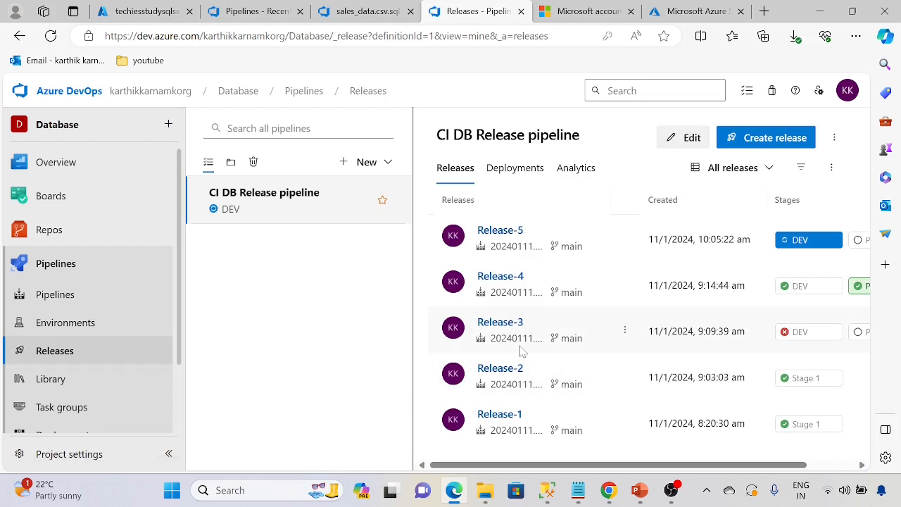
pyautogui.moveTo(575, 465); pyautogui.dragTo(623, 464)
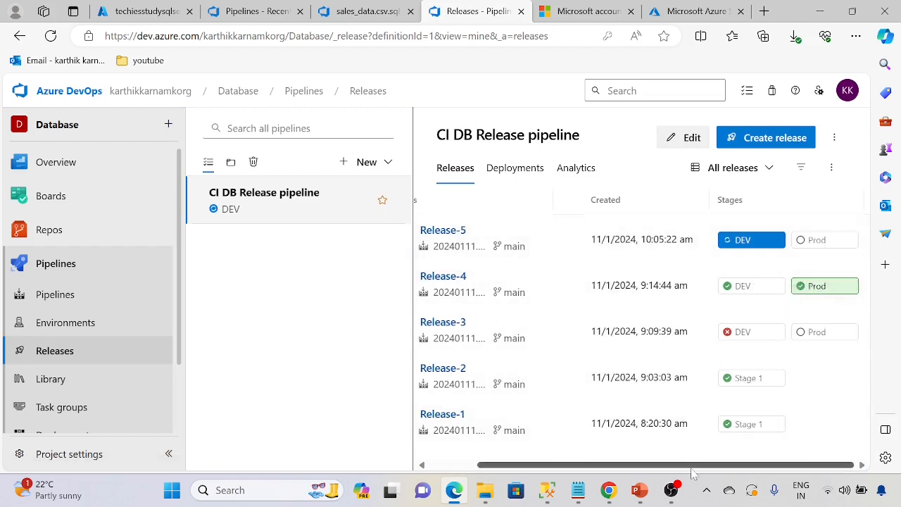
pyautogui.moveTo(691, 468); pyautogui.dragTo(553, 462)
pyautogui.click(504, 229)
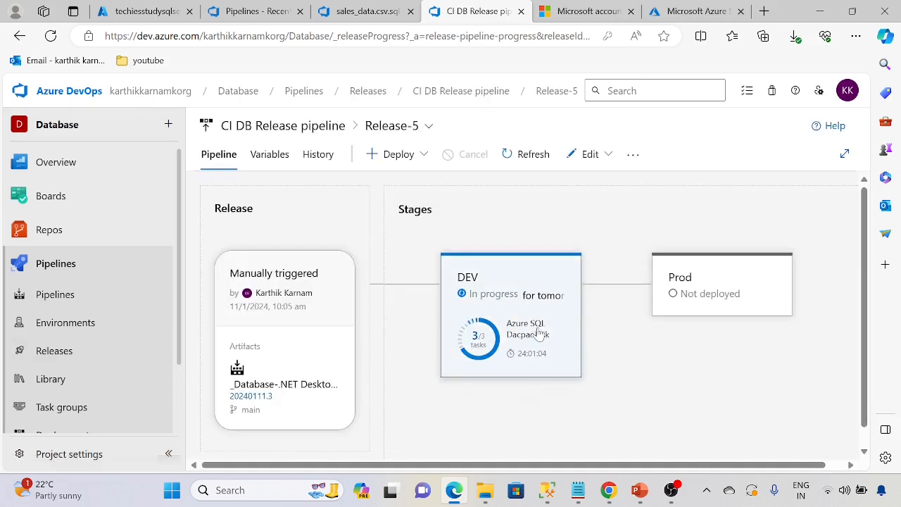
pyautogui.moveTo(532, 392)
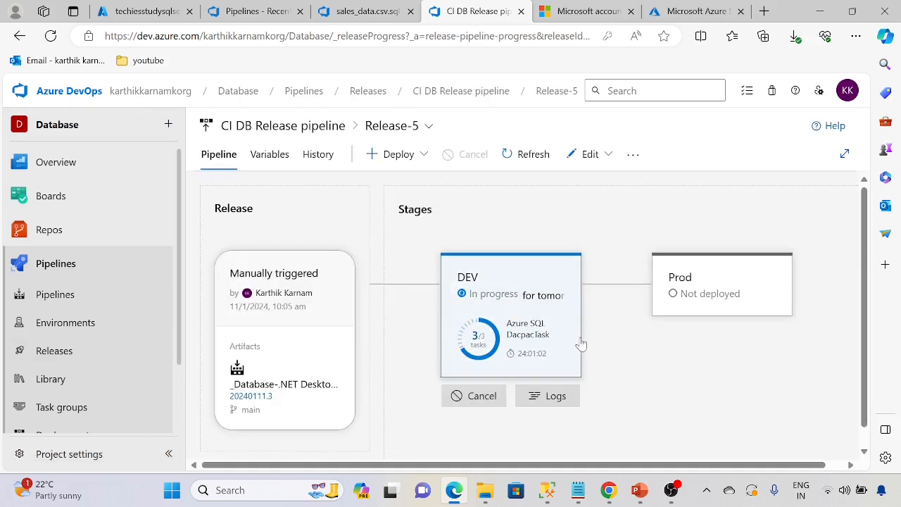
# View Release-5's variables, then open the release pipeline definition for editing.
pyautogui.click(279, 160)
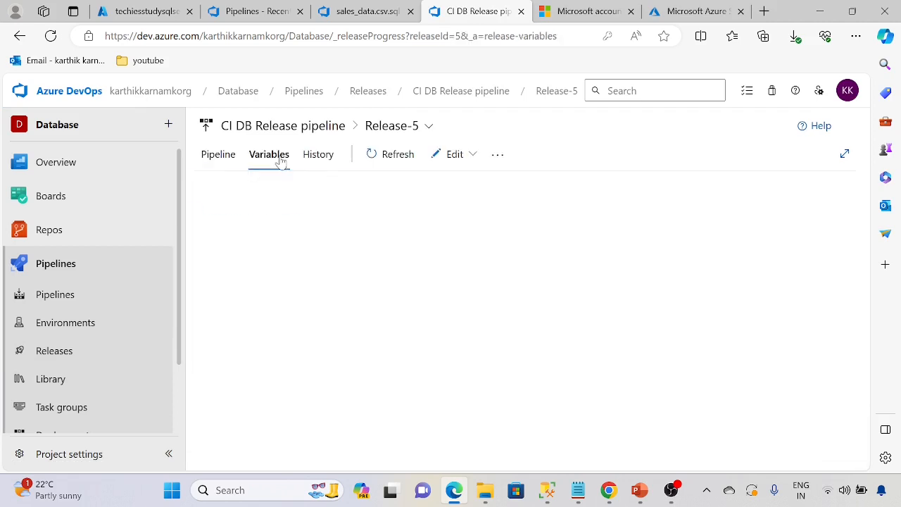
pyautogui.click(229, 156)
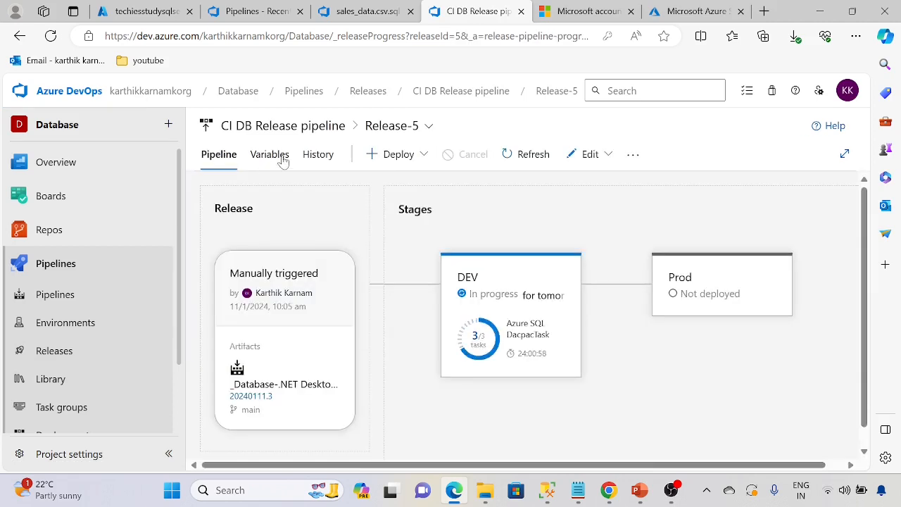
pyautogui.click(281, 160)
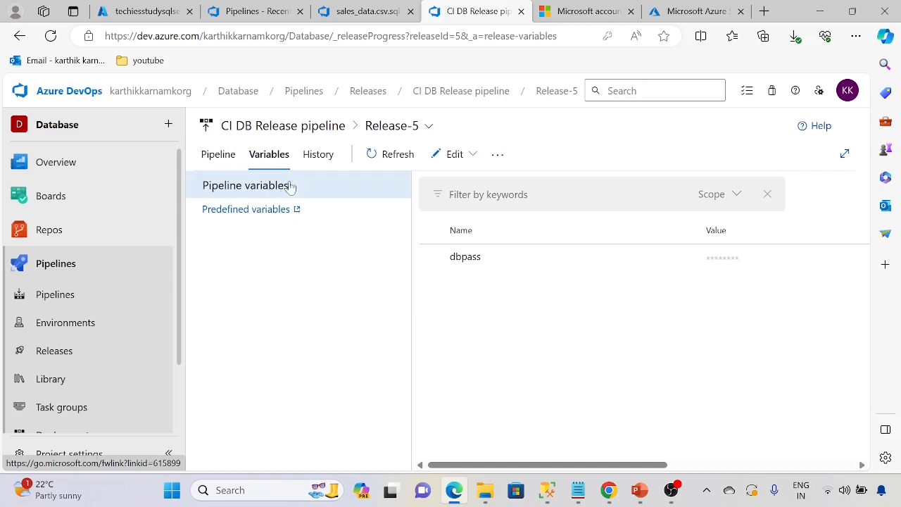
pyautogui.click(438, 161)
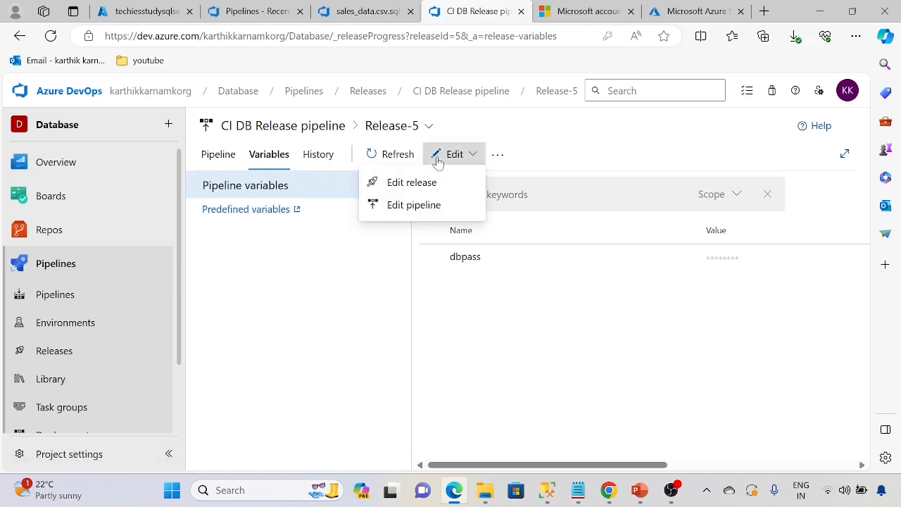
pyautogui.click(414, 207)
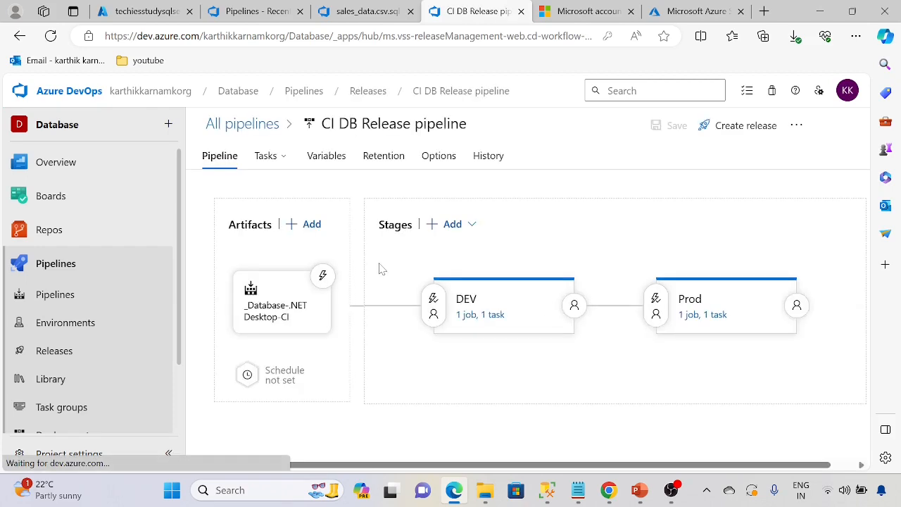
# Check the pipeline's Options, status integration, variables and variable groups, then return to all releases.
pyautogui.click(431, 158)
pyautogui.click(286, 215)
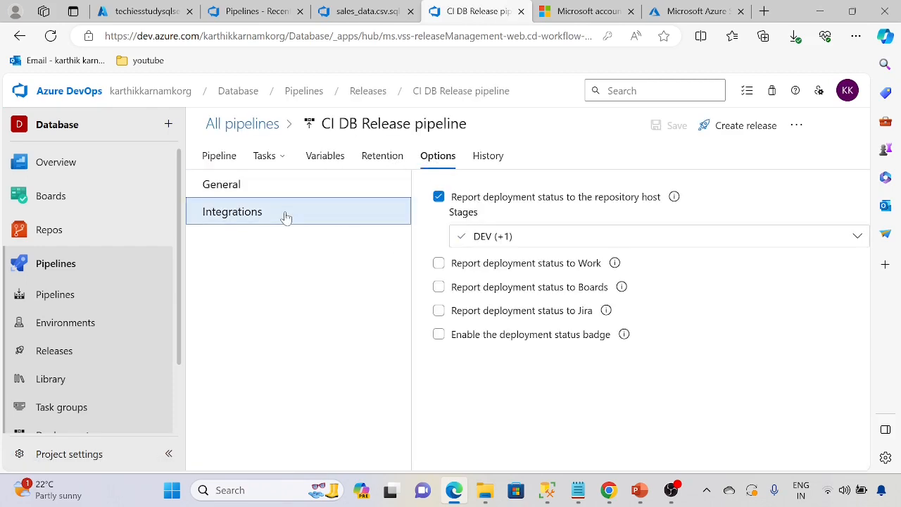
pyautogui.click(341, 157)
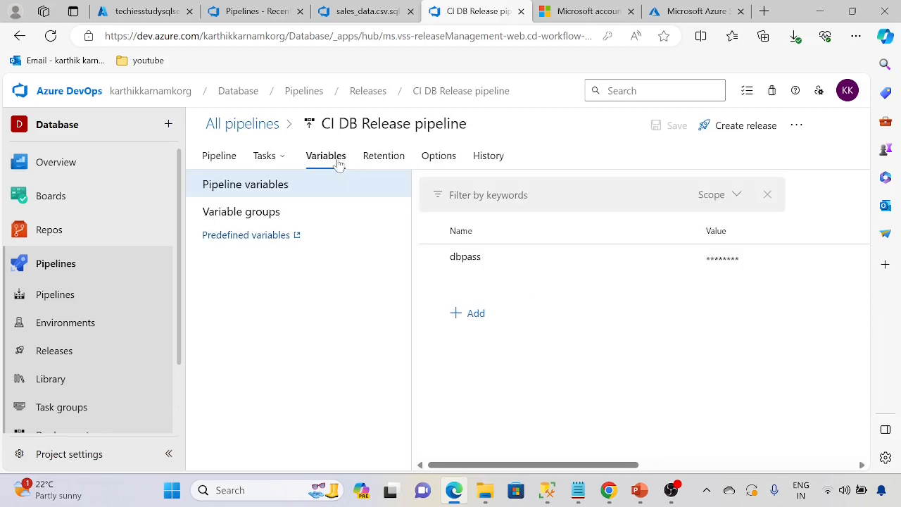
pyautogui.click(277, 221)
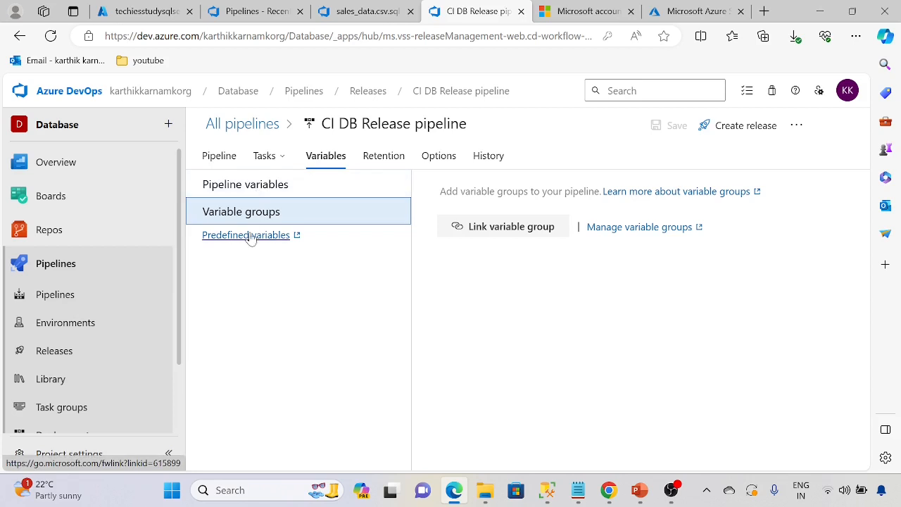
pyautogui.click(254, 192)
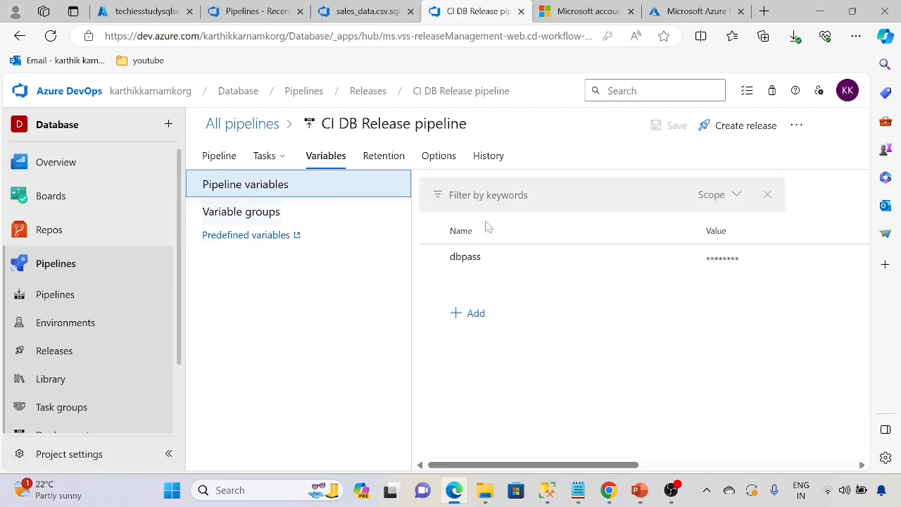
pyautogui.click(227, 158)
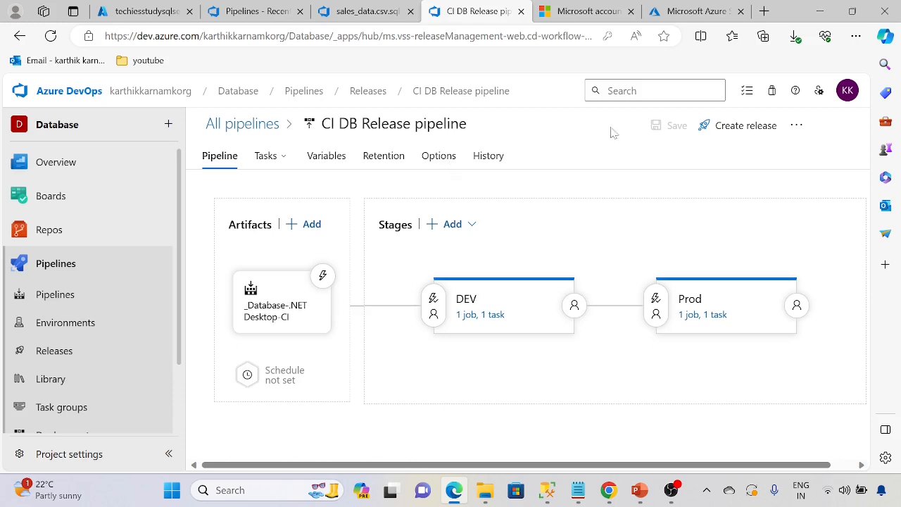
pyautogui.click(243, 124)
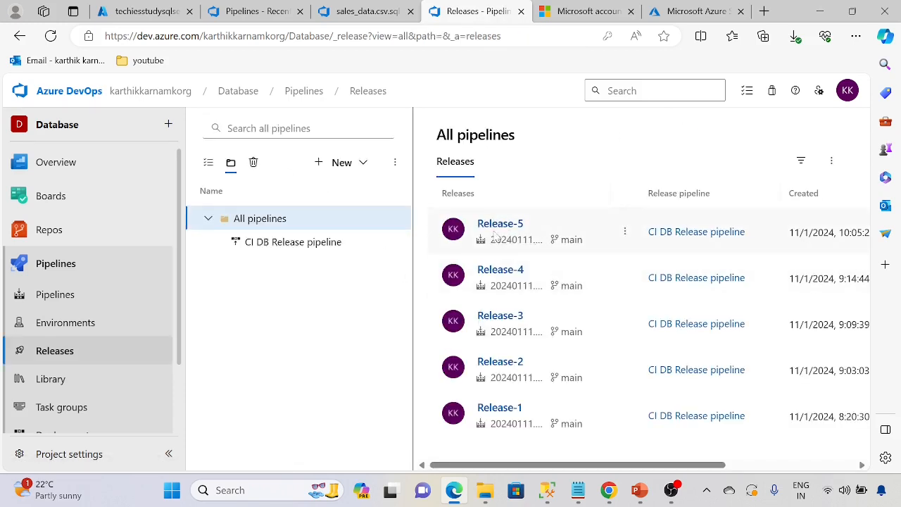
# Open Release-5's DEV stage logs and expand the Azure SQL DacpacTask output.
pyautogui.click(495, 231)
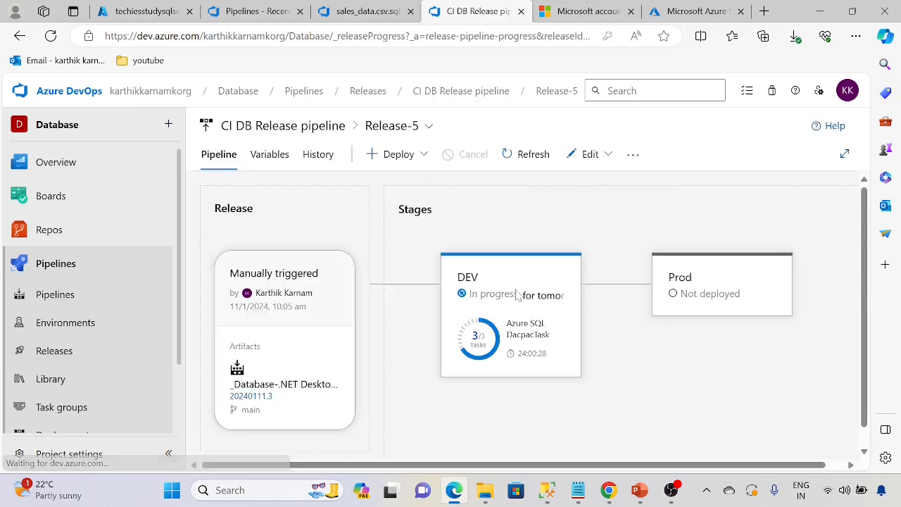
pyautogui.click(531, 341)
pyautogui.scroll(-2, 529, 338)
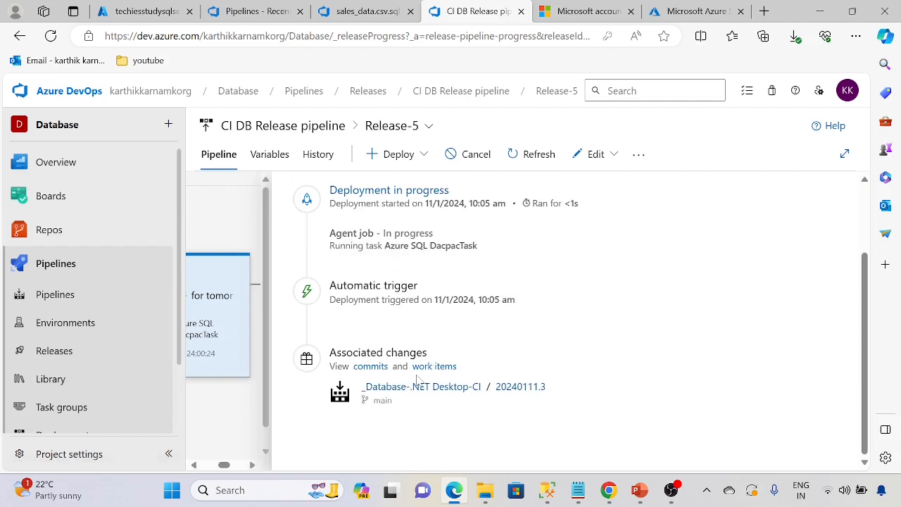
pyautogui.scroll(2, 423, 374)
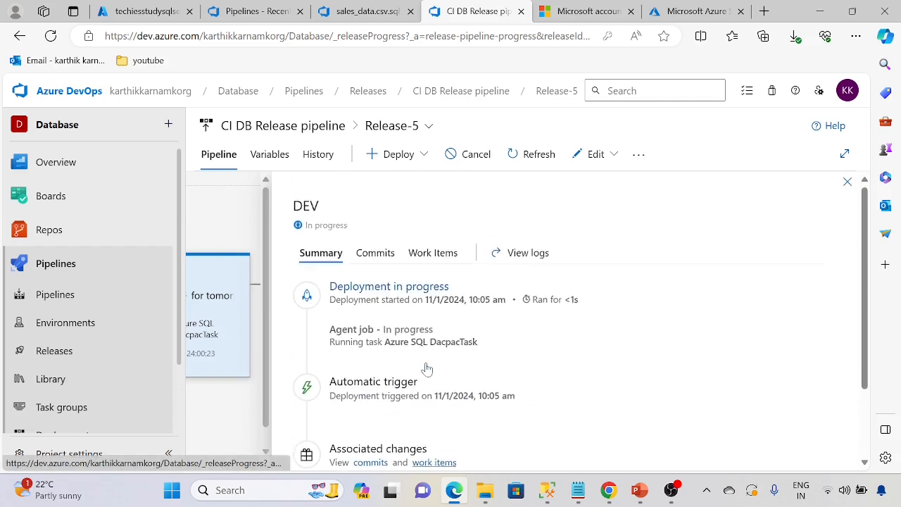
pyautogui.click(523, 259)
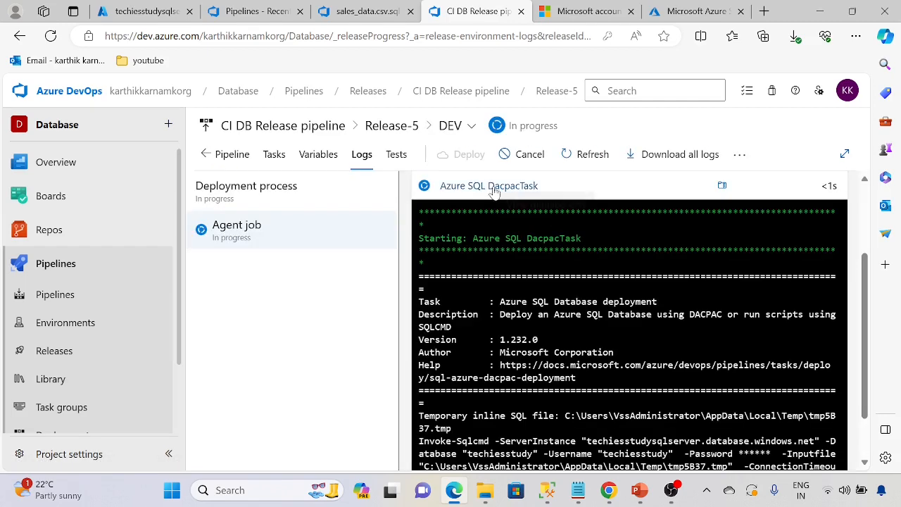
pyautogui.click(723, 185)
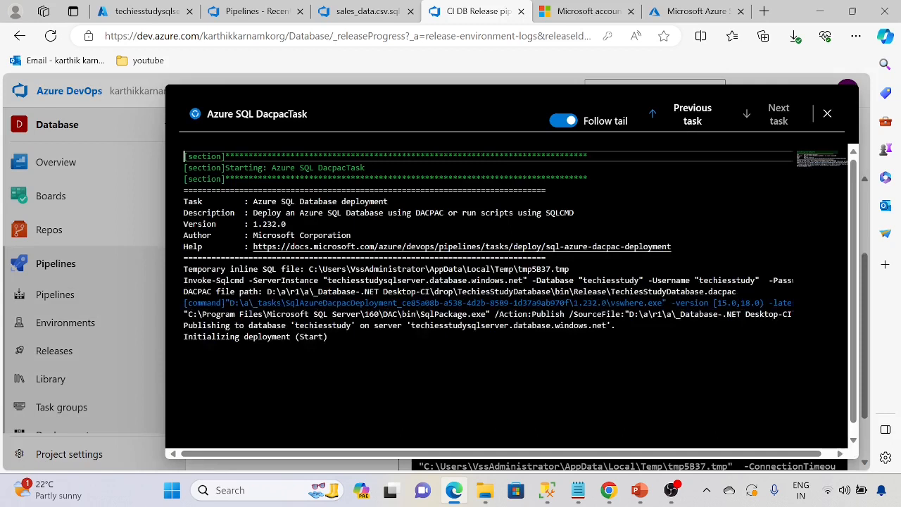
# Inspect the masked -Password and dacpac path in the DacpacTask log, then close it after success.
pyautogui.moveTo(413, 455); pyautogui.dragTo(520, 467)
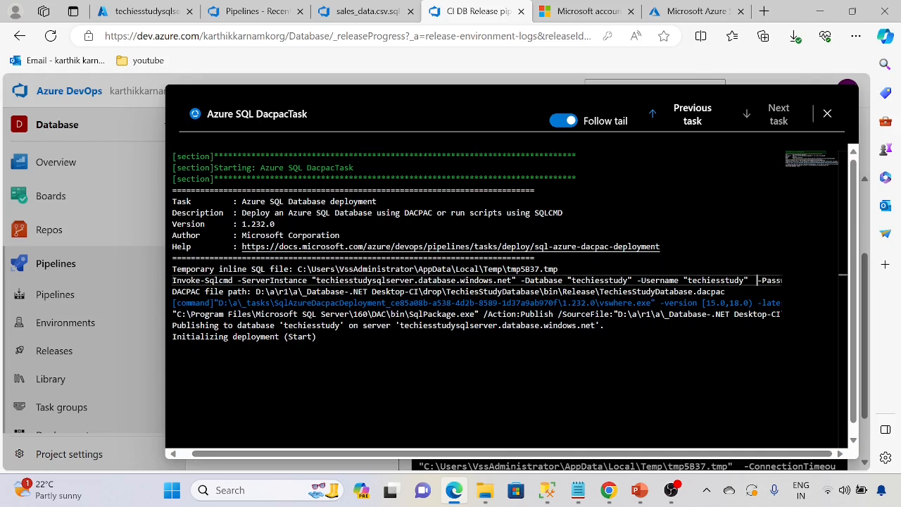
pyautogui.press('Right')
pyautogui.press('Right')
pyautogui.press('Right')
pyautogui.press('Right')
pyautogui.press('Right')
pyautogui.press('Right')
pyautogui.press('Right')
pyautogui.press('Right')
pyautogui.press('Right')
pyautogui.press('Right')
pyautogui.press('Right')
pyautogui.press('Right')
pyautogui.press('Right')
pyautogui.press('Right')
pyautogui.press('Right')
pyautogui.press('Right')
pyautogui.press('Right')
pyautogui.press('Right')
pyautogui.press('Right')
pyautogui.press('Right')
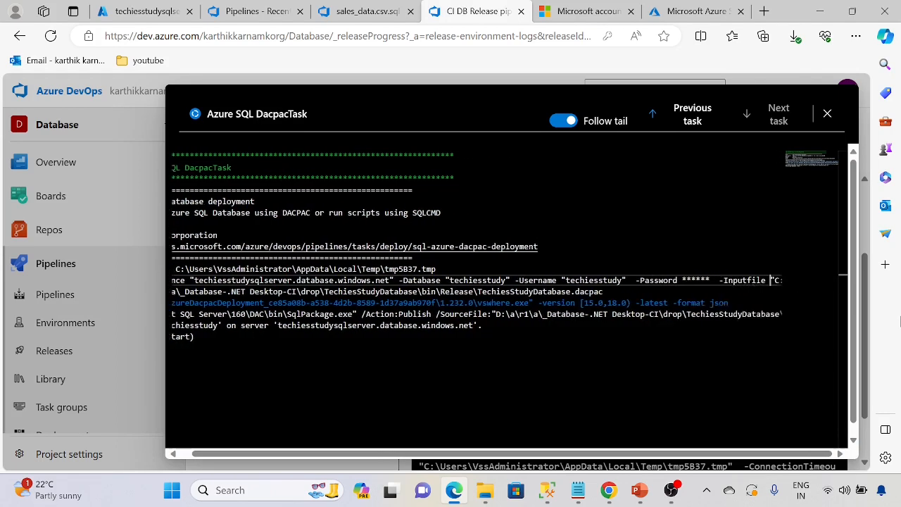
pyautogui.press('Right')
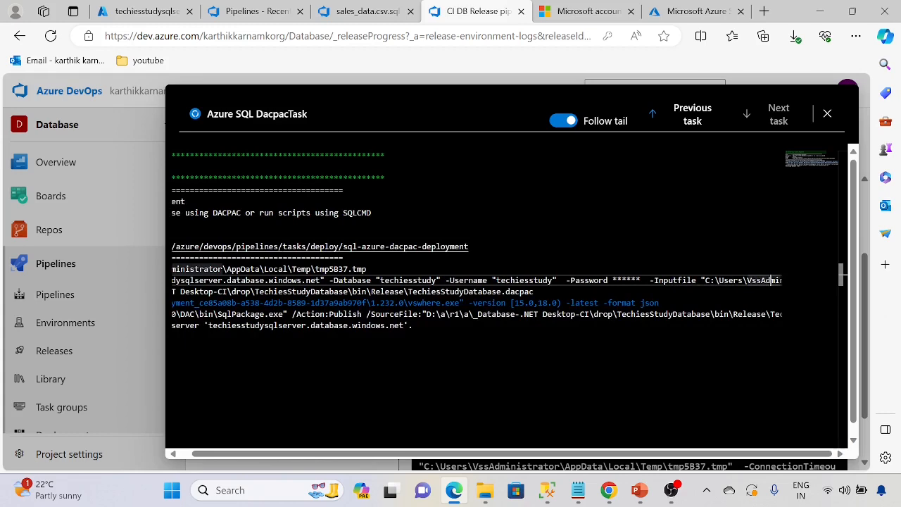
pyautogui.moveTo(645, 280); pyautogui.dragTo(613, 280)
pyautogui.press('Down')
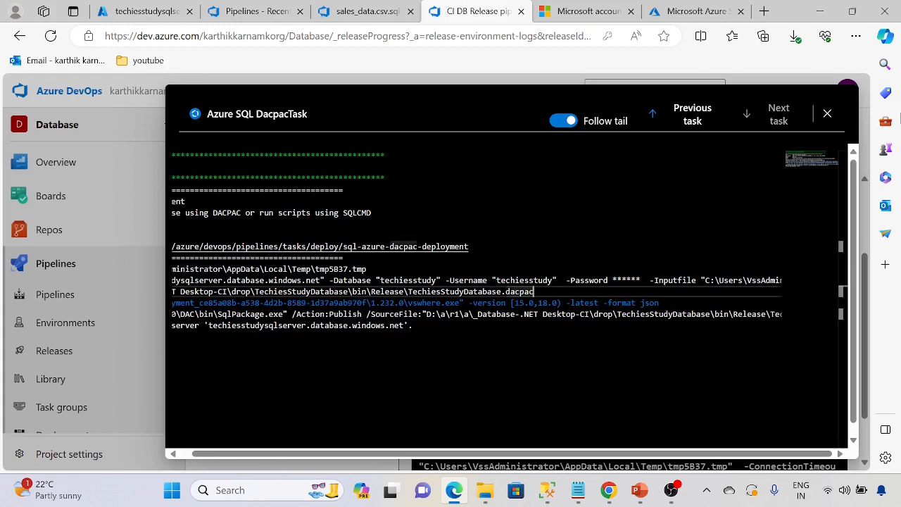
pyautogui.press('Right')
pyautogui.press('Right')
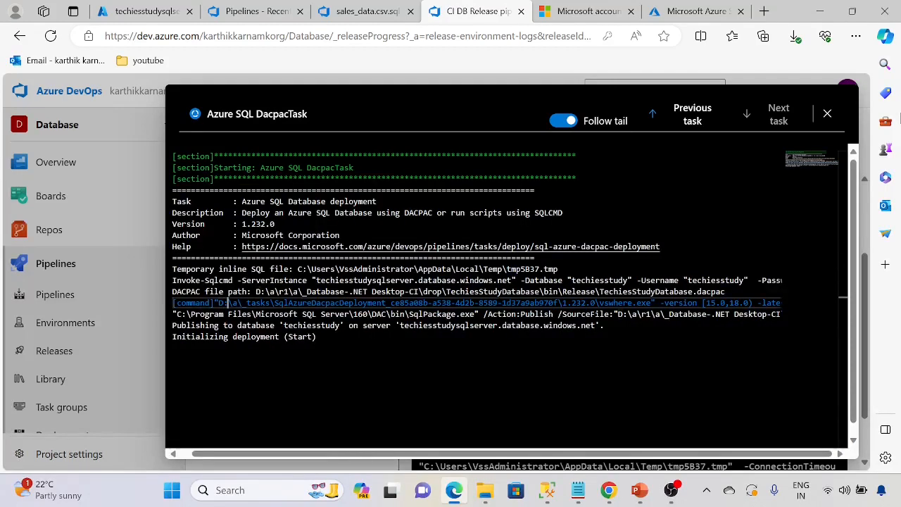
pyautogui.press('Left')
pyautogui.press('Left')
pyautogui.press('Left')
pyautogui.press('Left')
pyautogui.press('Left')
pyautogui.press('Left')
pyautogui.press('Left')
pyautogui.press('Left')
pyautogui.press('Left')
pyautogui.press('Left')
pyautogui.press('Left')
pyautogui.press('Left')
pyautogui.press('Left')
pyautogui.press('Left')
pyautogui.press('Left')
pyautogui.press('Left')
pyautogui.press('Left')
pyautogui.press('Left')
pyautogui.press('Left')
pyautogui.press('Left')
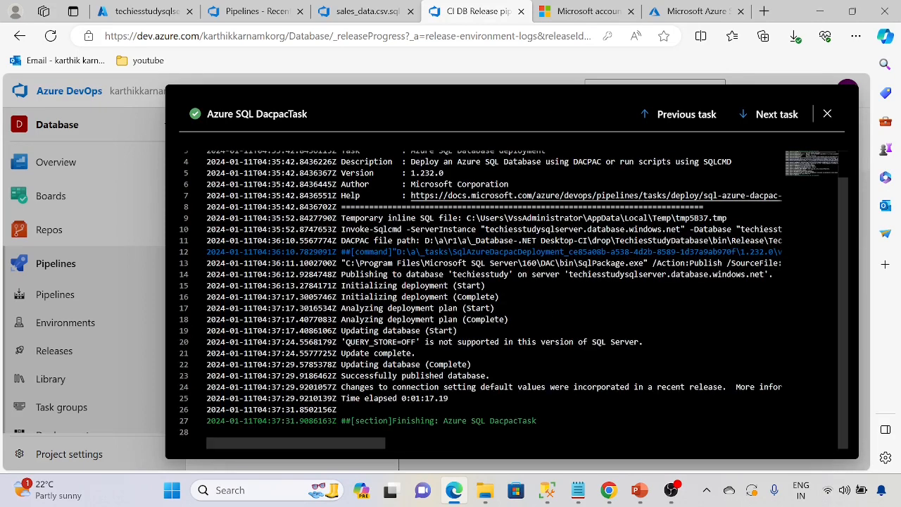
pyautogui.click(825, 114)
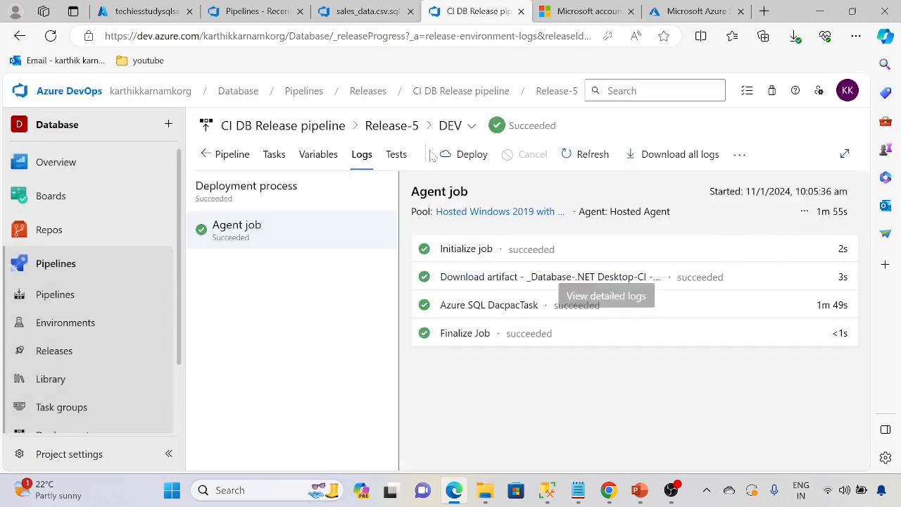
# Check Release-5's dbpass variable and its available scopes, then return to the DEV succeeded summary.
pyautogui.click(402, 128)
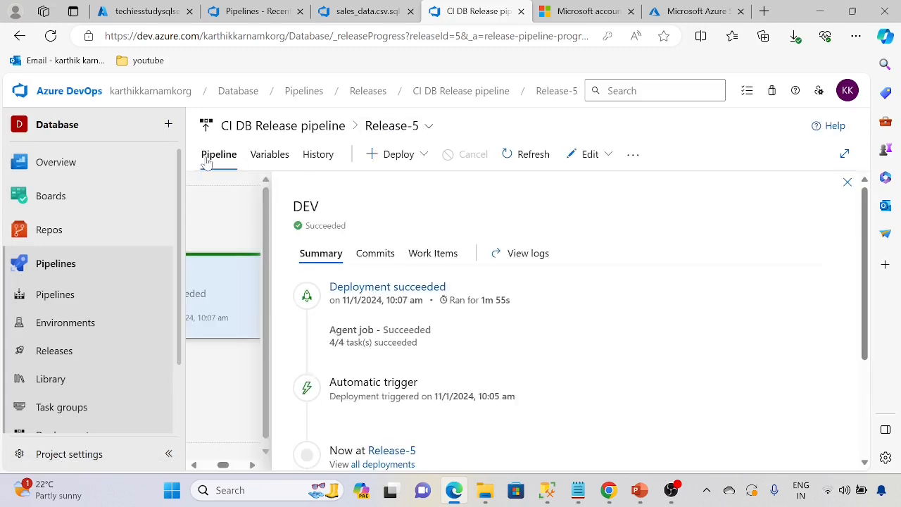
pyautogui.click(273, 156)
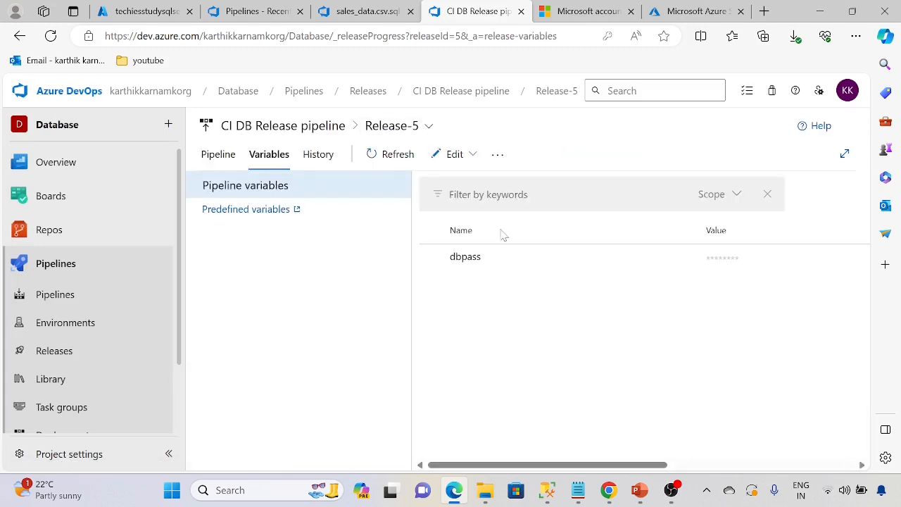
pyautogui.click(730, 196)
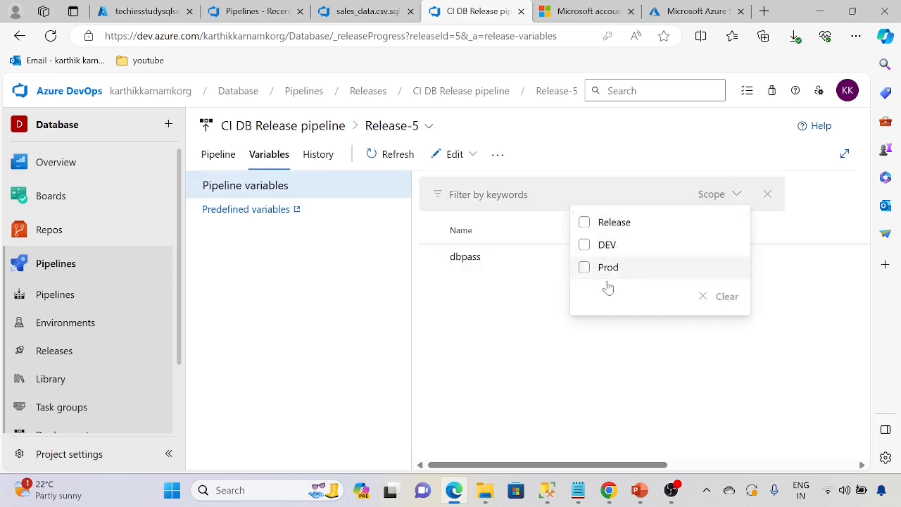
pyautogui.click(554, 379)
pyautogui.click(718, 195)
pyautogui.click(523, 345)
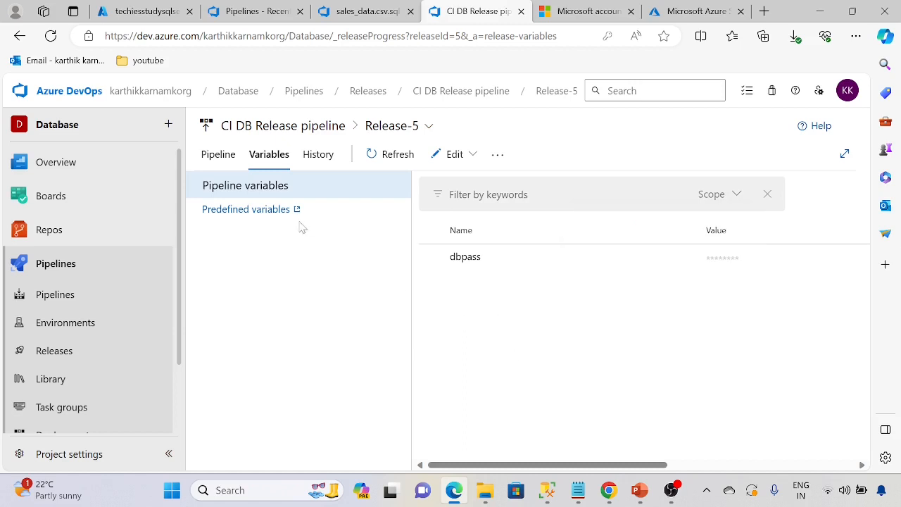
pyautogui.click(222, 156)
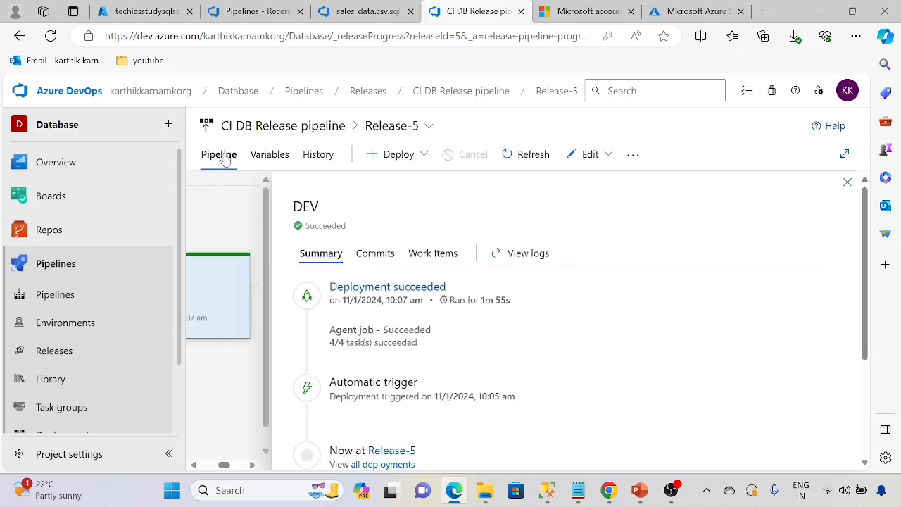
# Close the DEV summary and open the running Prod stage's detailed DacpacTask log.
pyautogui.click(849, 183)
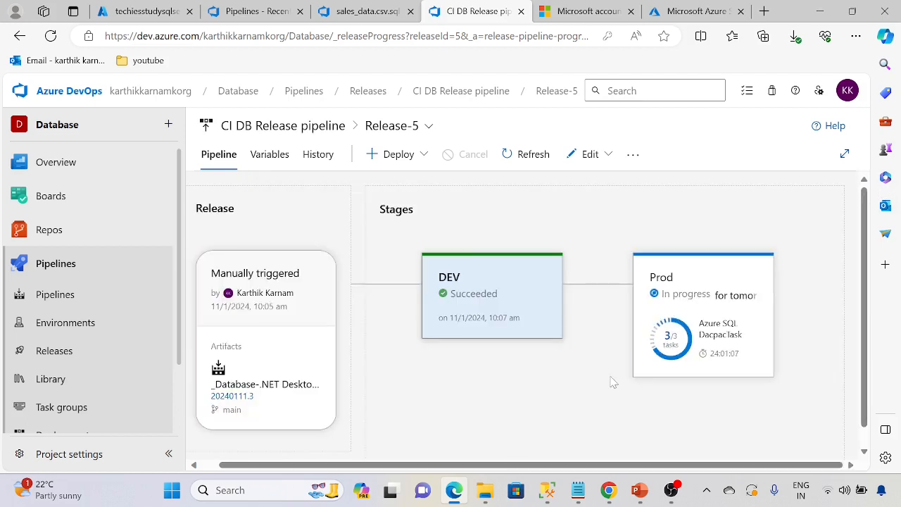
pyautogui.scroll(-1, 610, 363)
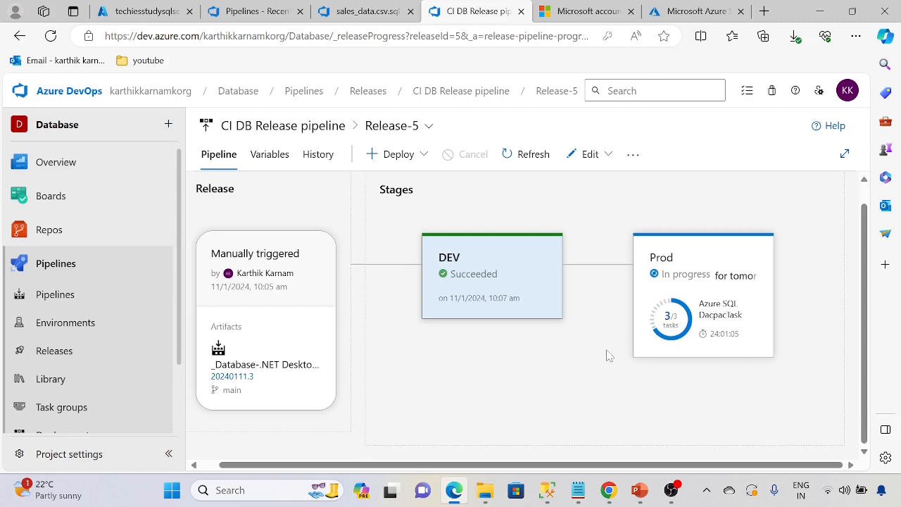
pyautogui.click(662, 317)
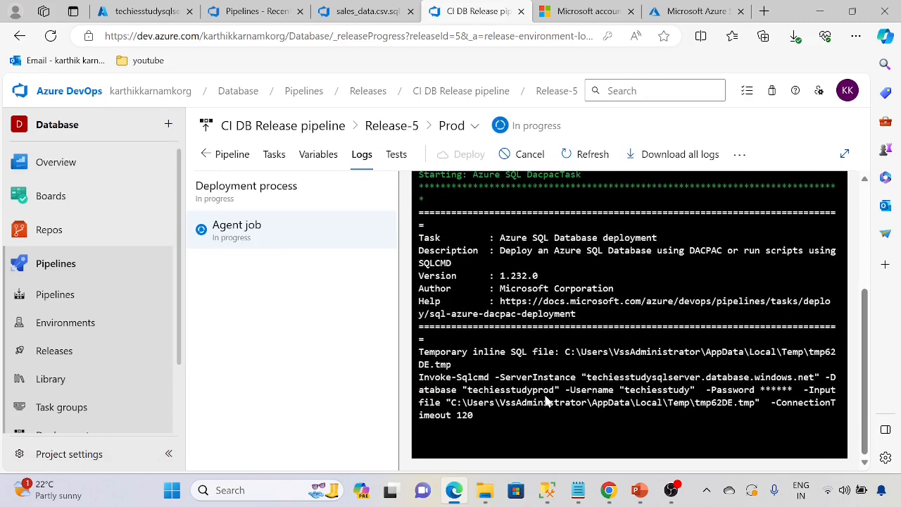
pyautogui.scroll(3, 536, 371)
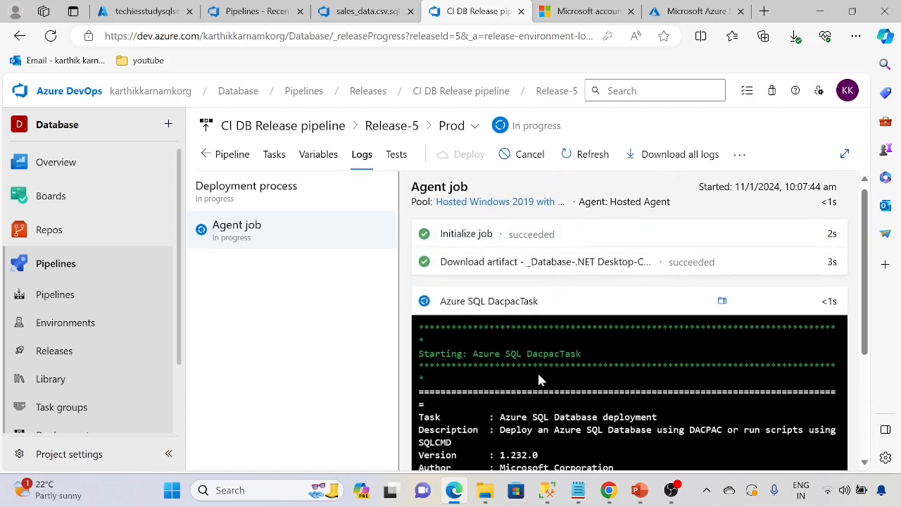
pyautogui.click(722, 305)
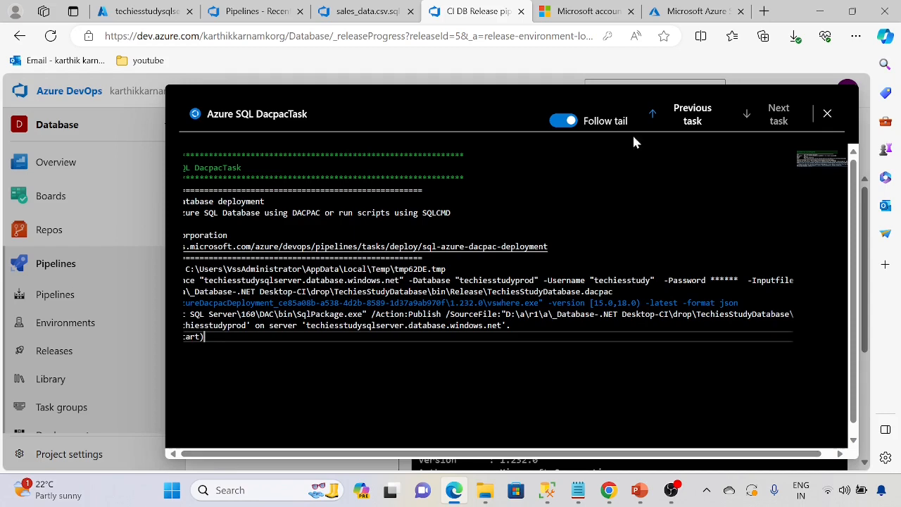
pyautogui.click(825, 115)
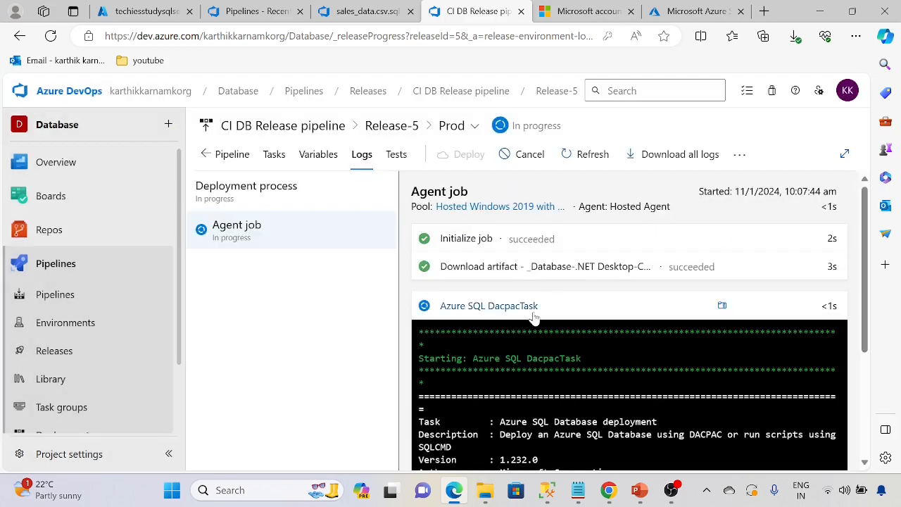
pyautogui.click(443, 307)
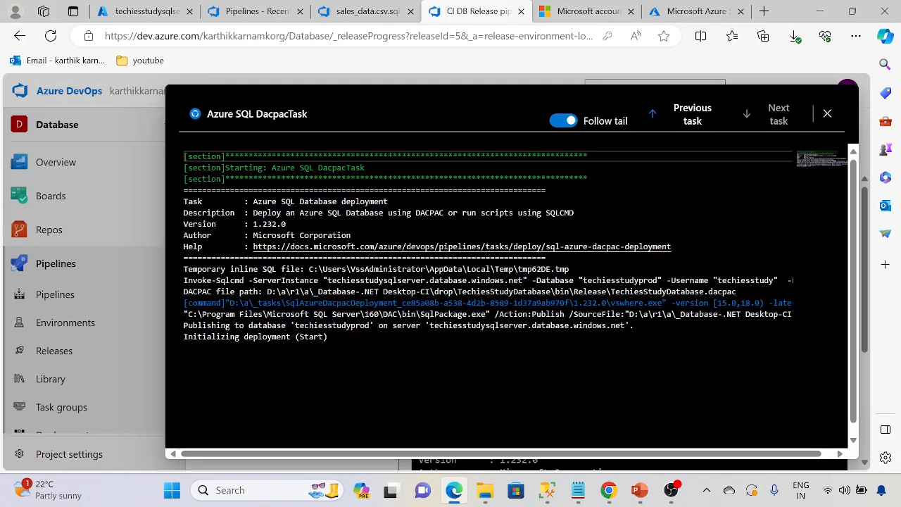
pyautogui.click(361, 326)
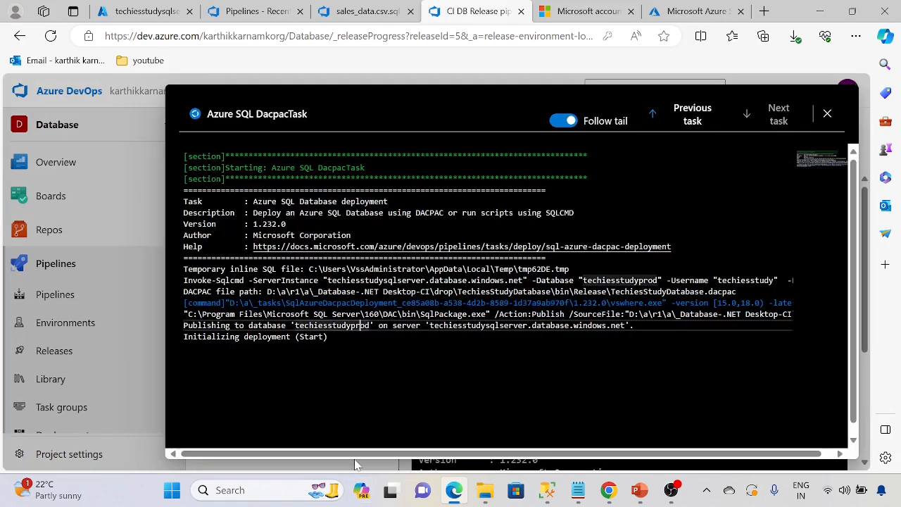
pyautogui.click(767, 280)
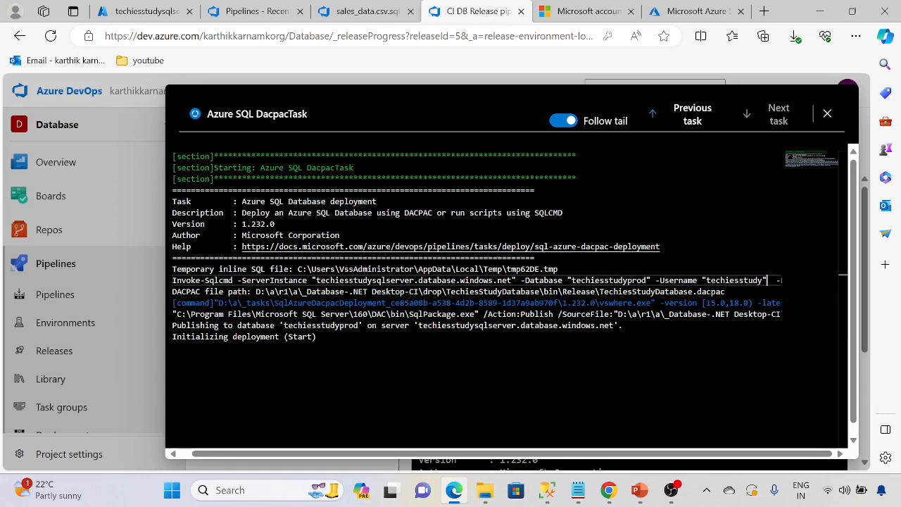
pyautogui.press('Right')
pyautogui.press('Right')
pyautogui.press('Right')
pyautogui.press('Right')
pyautogui.press('Right')
pyautogui.press('Right')
pyautogui.press('Right')
pyautogui.press('Right')
pyautogui.press('Right')
pyautogui.press('Right')
pyautogui.press('Right')
pyautogui.press('Right')
pyautogui.press('Right')
pyautogui.press('Right')
pyautogui.press('Right')
pyautogui.press('Right')
pyautogui.press('Right')
pyautogui.press('Right')
pyautogui.press('Right')
pyautogui.press('Right')
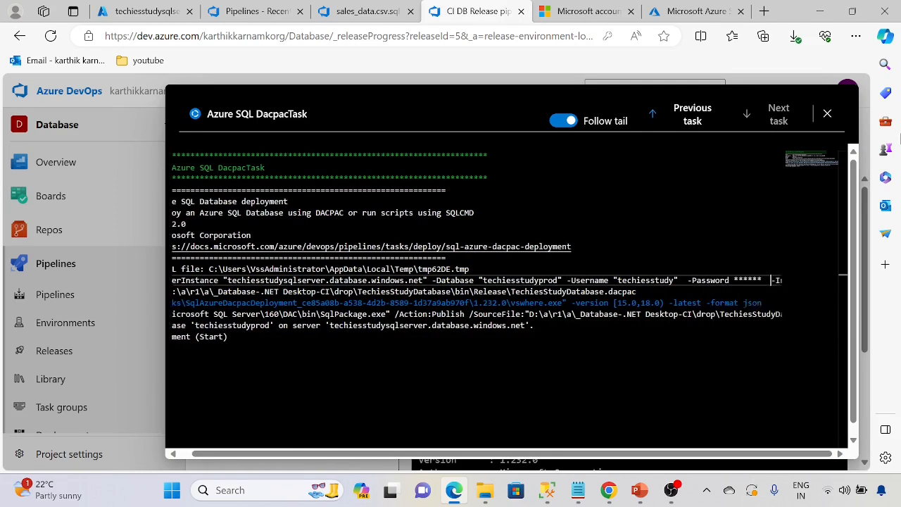
pyautogui.press('Right')
pyautogui.press('Right')
pyautogui.press('Right')
pyautogui.press('Right')
pyautogui.press('Right')
pyautogui.press('Right')
pyautogui.press('Right')
pyautogui.press('Right')
pyautogui.press('Right')
pyautogui.press('Right')
pyautogui.press('Right')
pyautogui.press('Right')
pyautogui.press('Right')
pyautogui.press('Right')
pyautogui.press('Right')
pyautogui.press('Right')
pyautogui.press('Right')
pyautogui.press('Right')
pyautogui.press('Right')
pyautogui.press('Right')
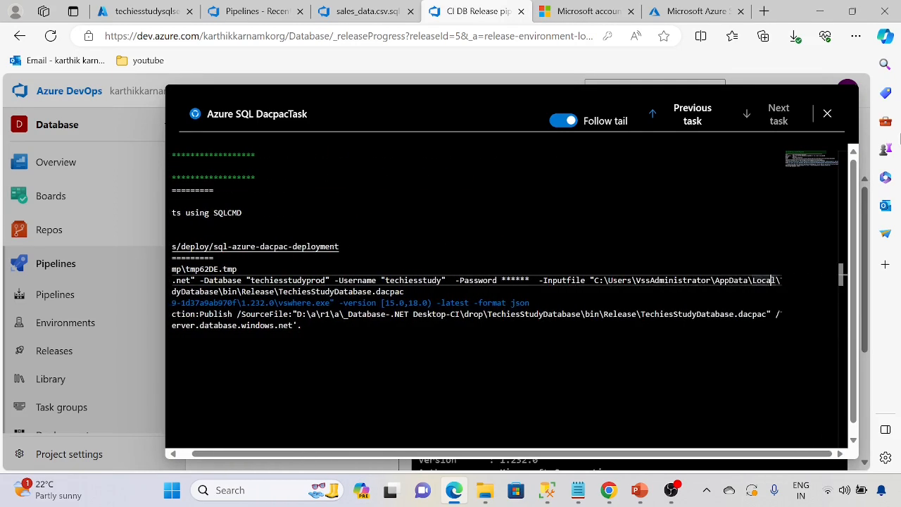
pyautogui.press('Right')
pyautogui.press('Right')
pyautogui.press('Right')
pyautogui.press('Right')
pyautogui.press('Right')
pyautogui.press('Right')
pyautogui.press('Right')
pyautogui.press('Right')
pyautogui.press('Right')
pyautogui.press('Right')
pyautogui.press('Right')
pyautogui.press('Right')
pyautogui.press('Right')
pyautogui.press('Right')
pyautogui.press('Right')
pyautogui.press('Right')
pyautogui.press('Right')
pyautogui.press('Right')
pyautogui.press('Right')
pyautogui.press('Right')
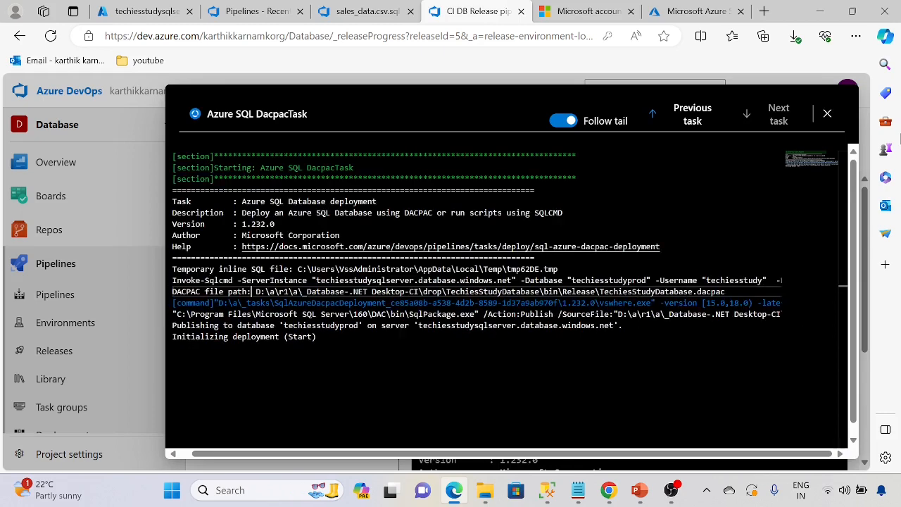
pyautogui.click(317, 336)
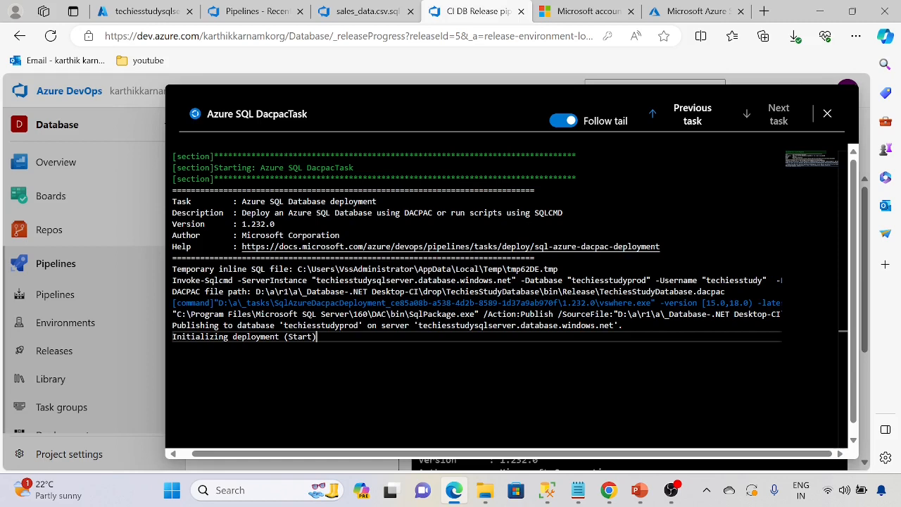
pyautogui.click(827, 114)
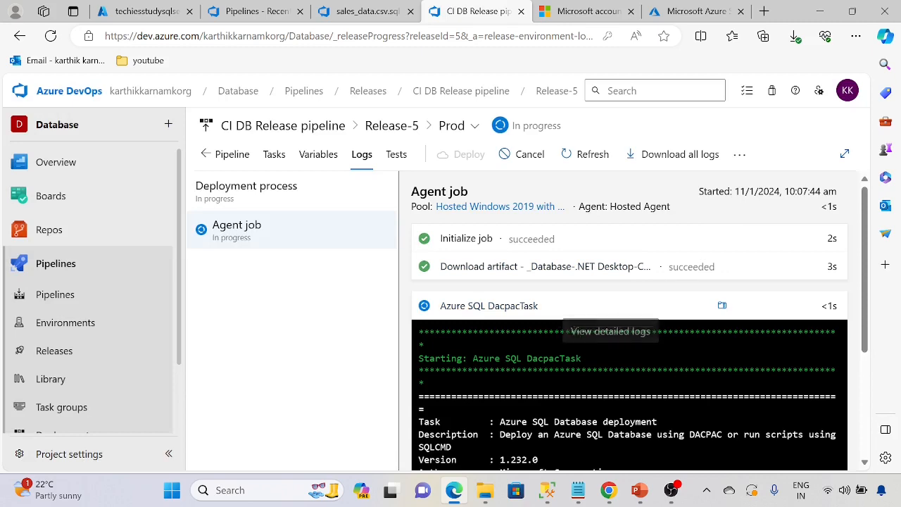
pyautogui.moveTo(669, 493)
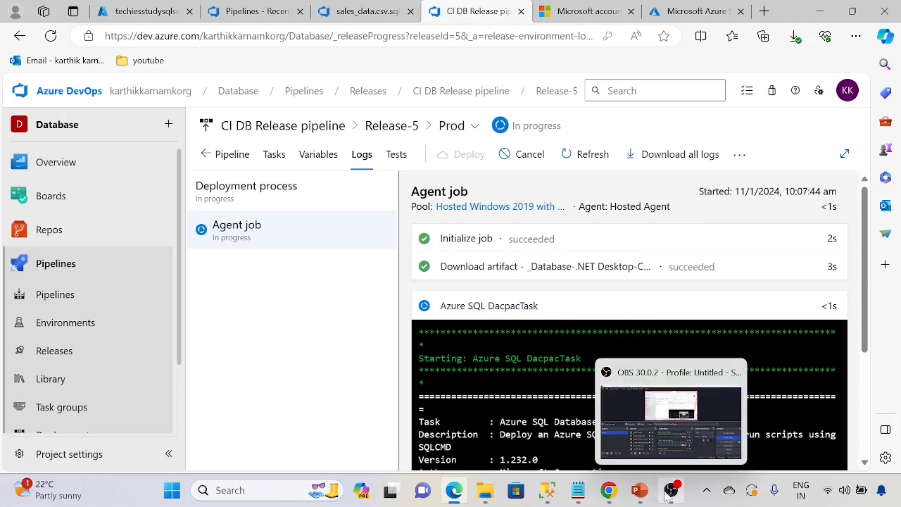
pyautogui.click(456, 308)
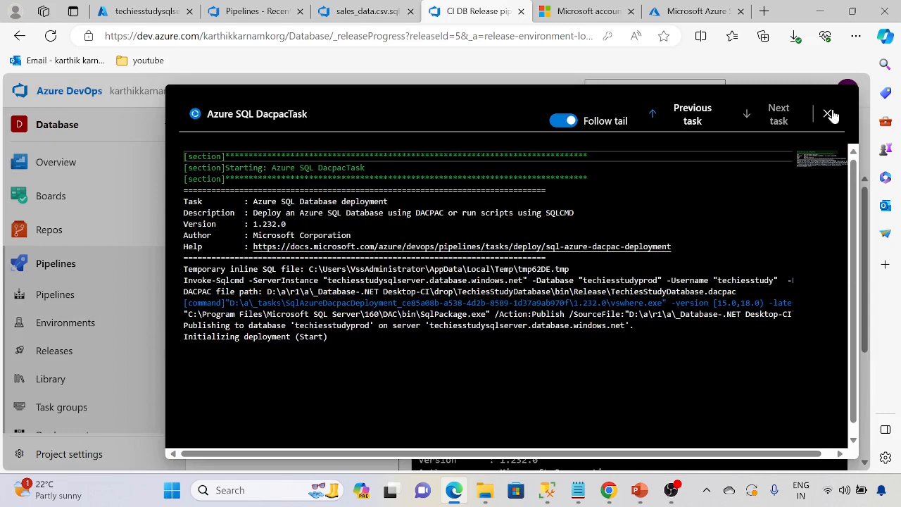